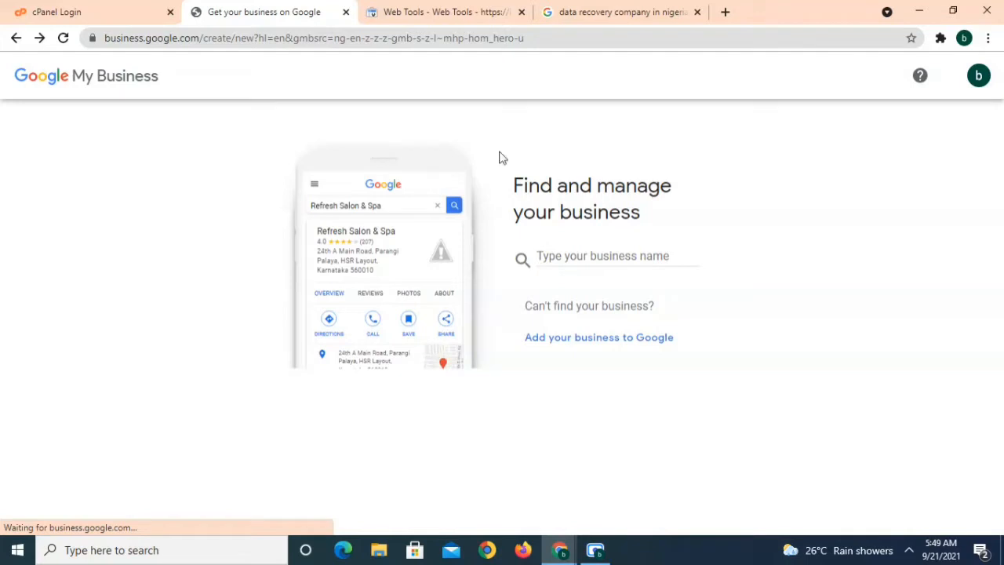
Open a new blank tab beside the 'Find and manage your business' page
mouse_move(656, 18)
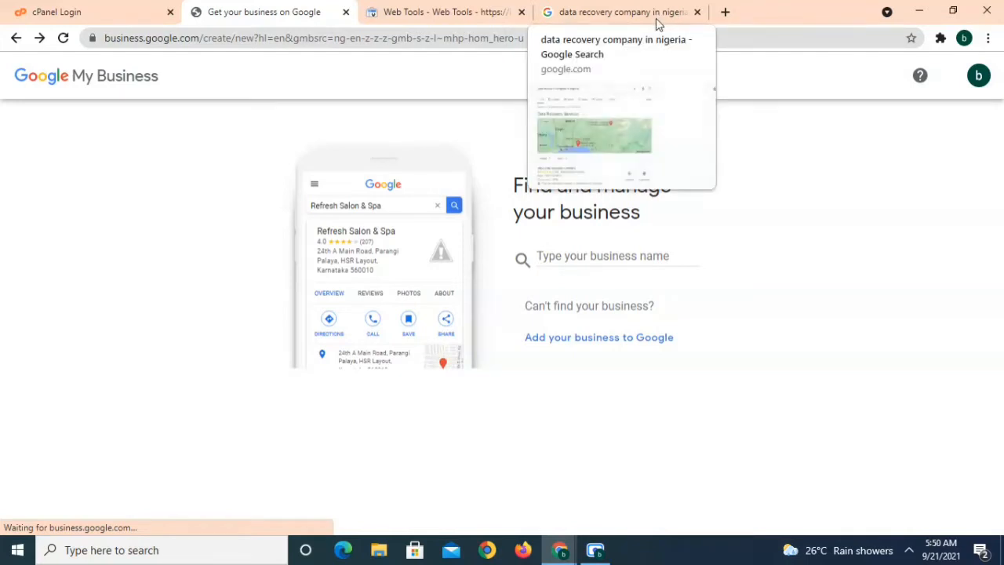
Search Google for 'data recovery company in nigeria' in a new tab and browse the local listings
click(724, 12)
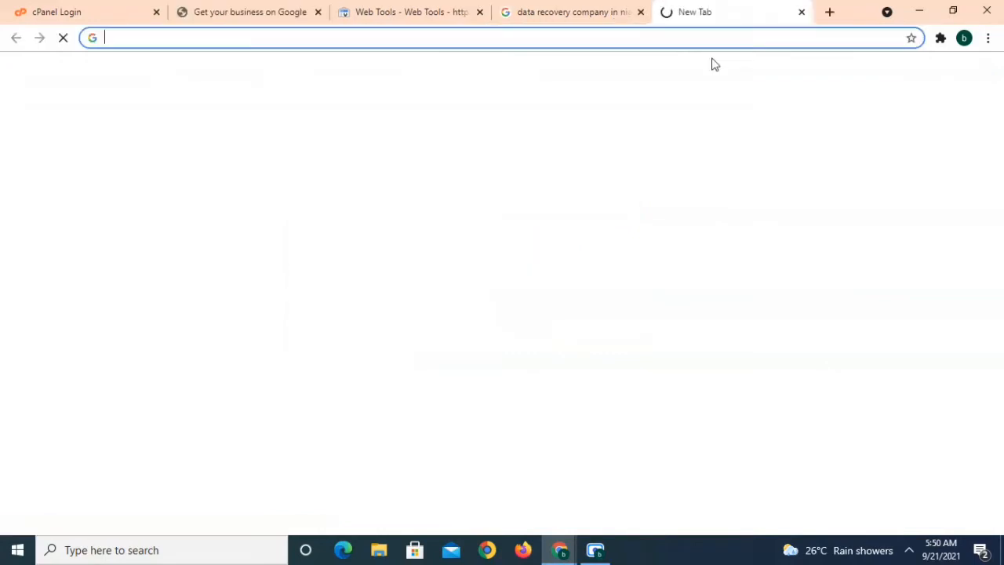
click(718, 38)
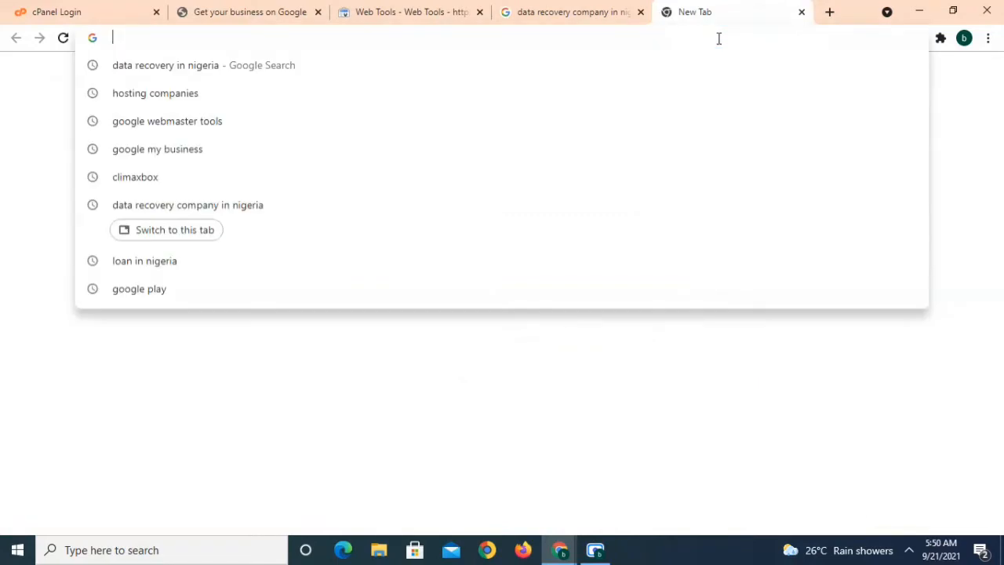
text(data)
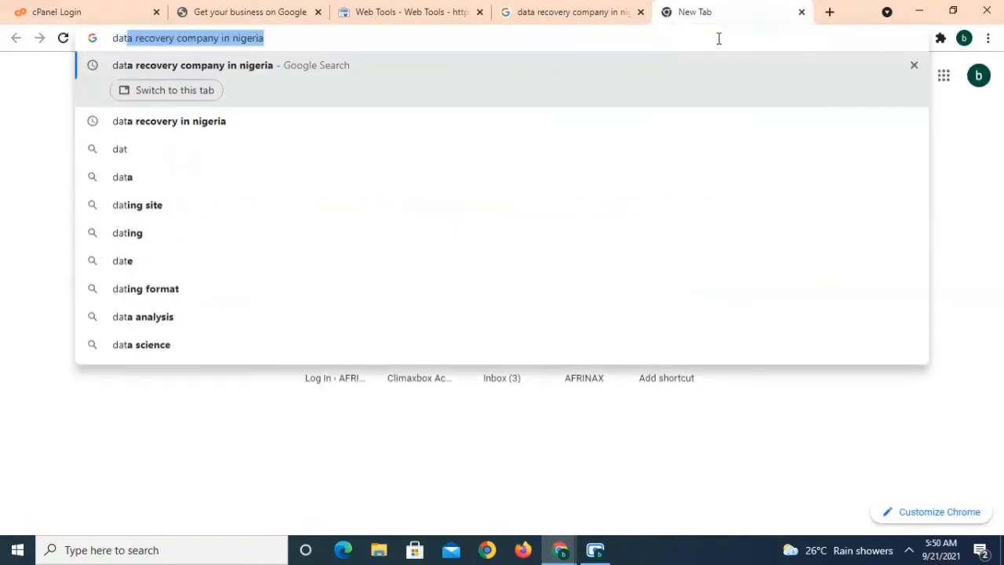
key(Right)
key(Return)
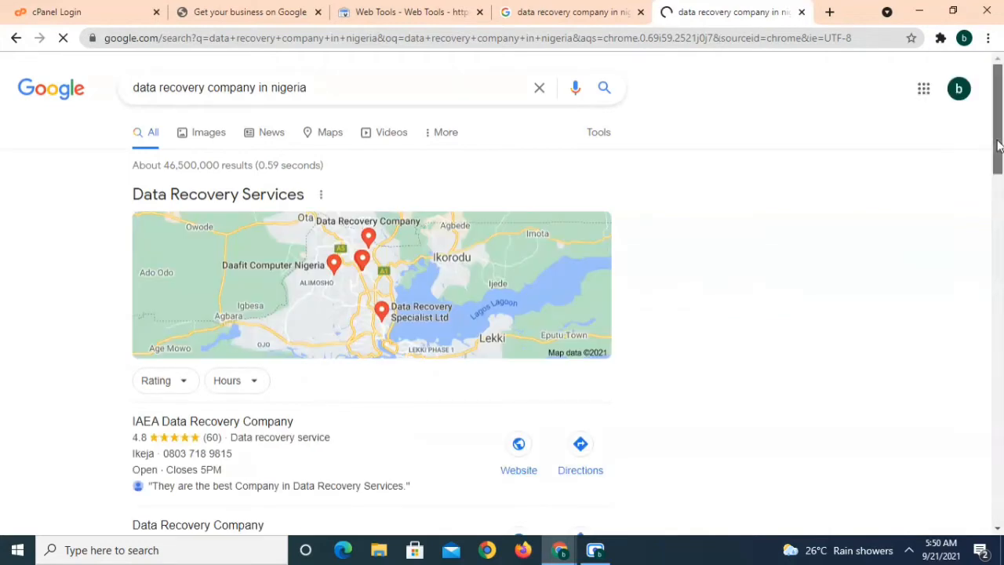
drag(998, 146, 1000, 165)
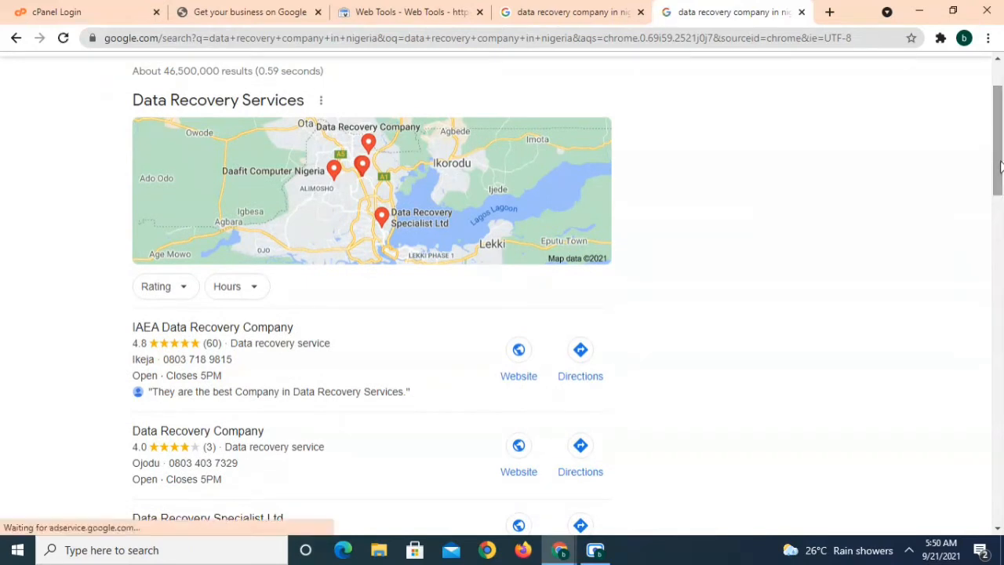
drag(1000, 164, 1000, 168)
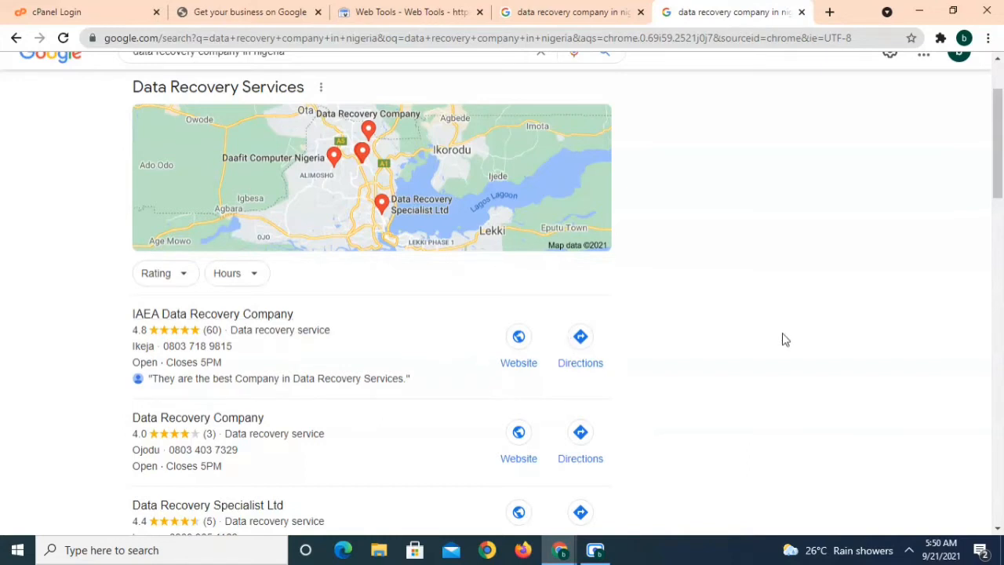
drag(999, 184, 1000, 185)
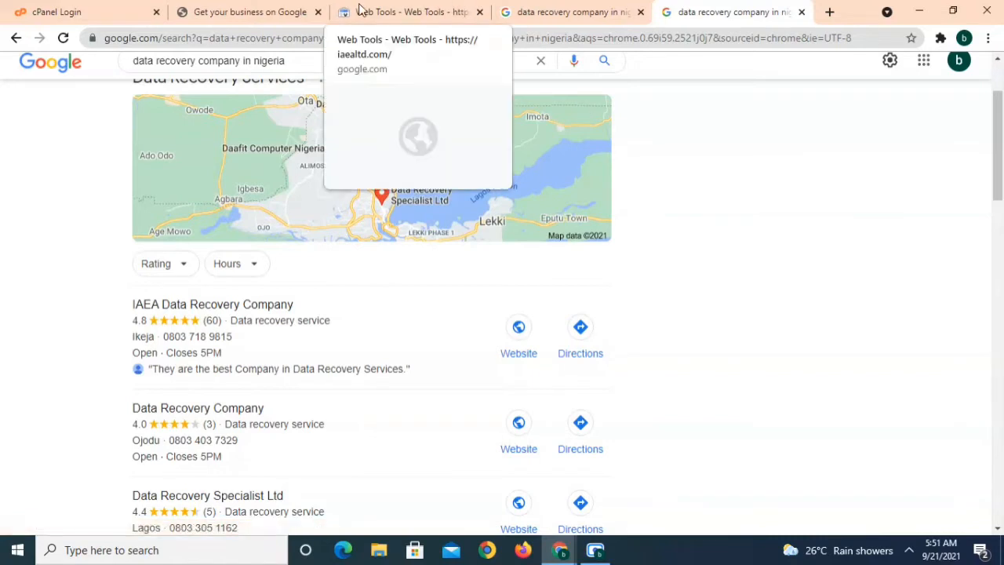
Search 'google my business', open the top result and choose Manage now
click(208, 11)
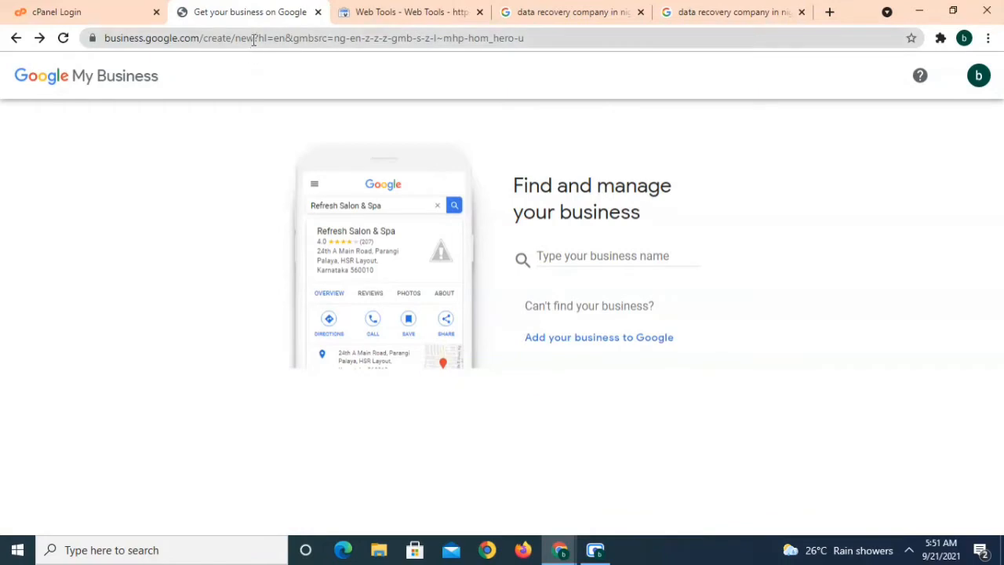
click(253, 39)
key(BackSpace)
text(goo)
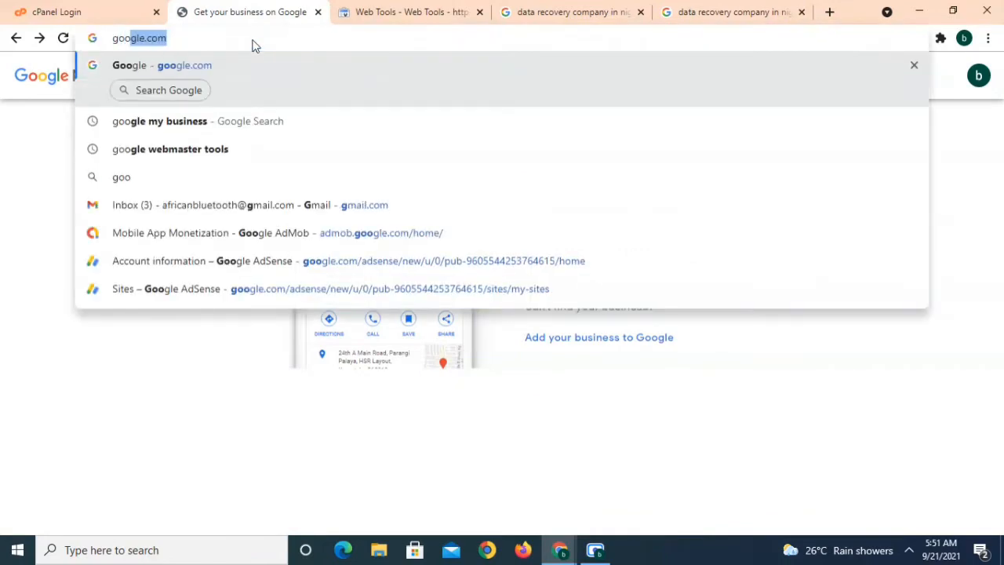
text(gle my business)
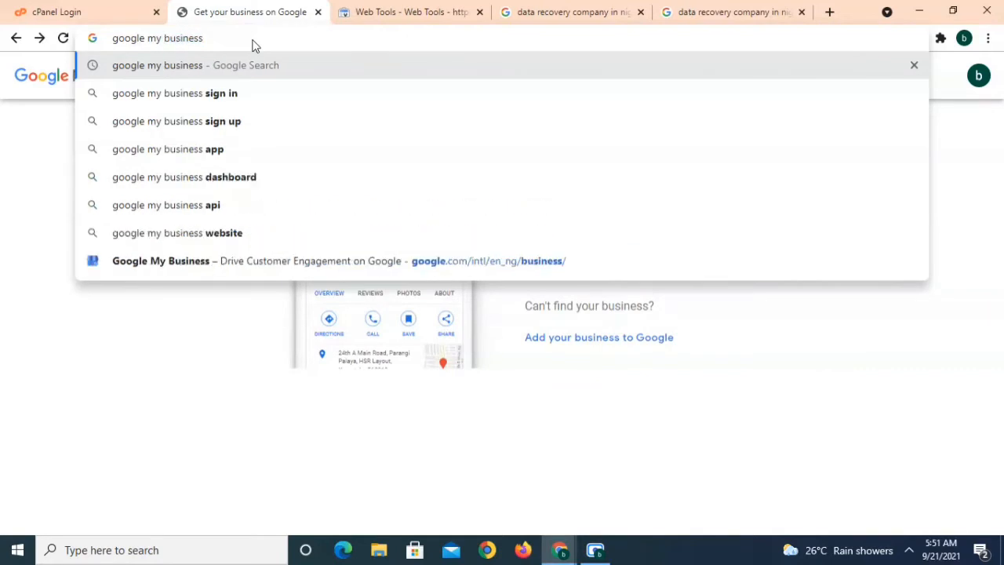
key(Return)
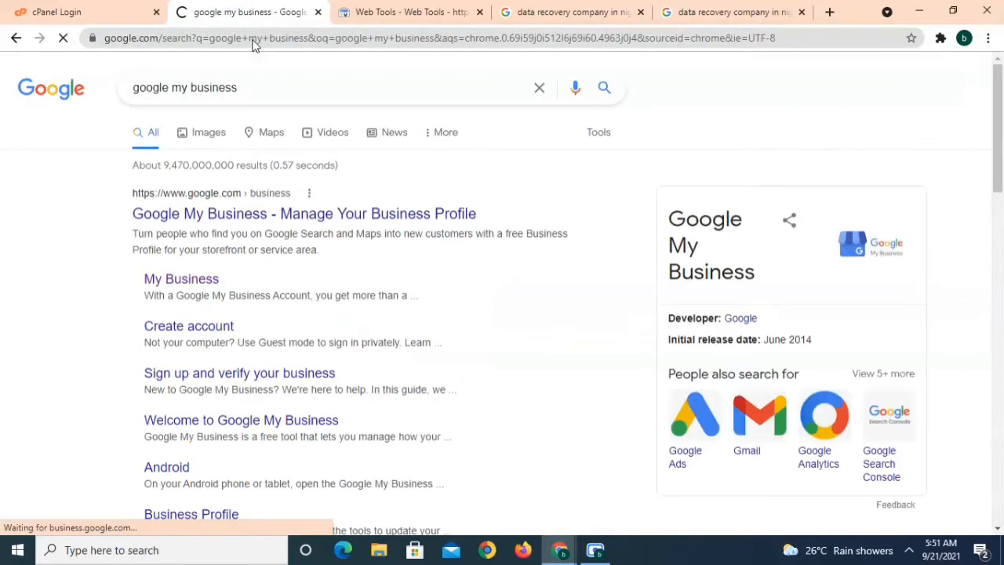
click(267, 217)
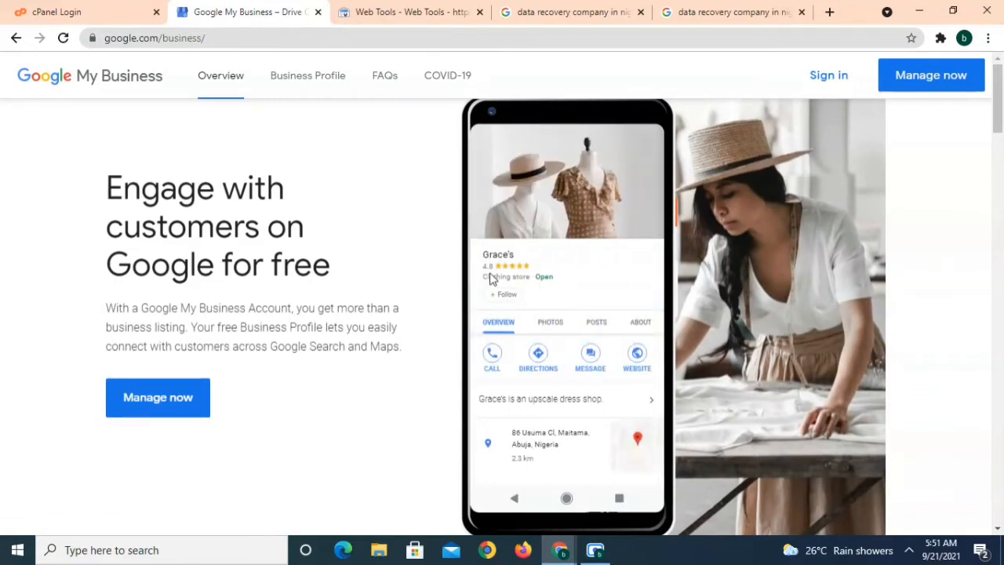
click(927, 82)
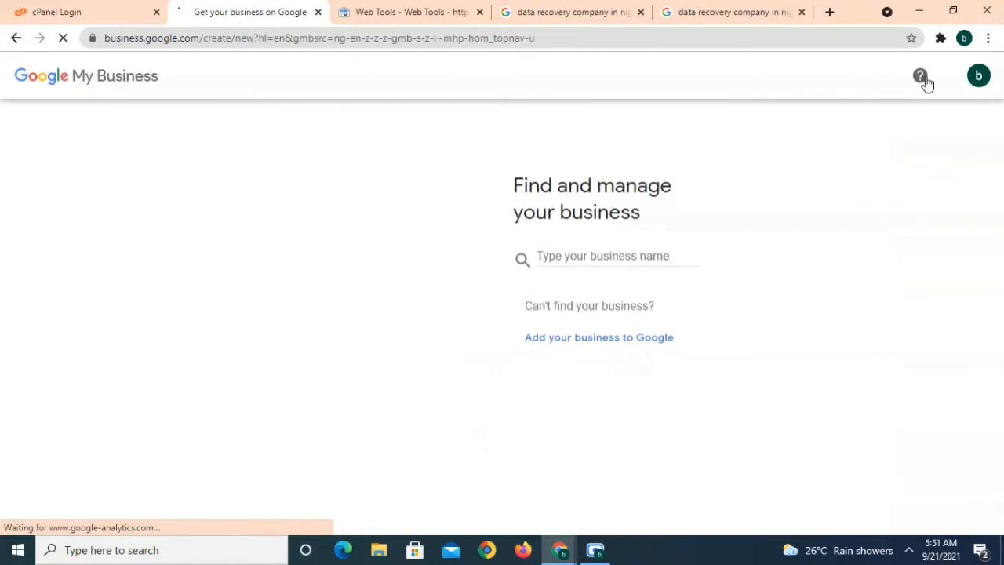
Enter the business name and choose to create a new business with it
click(606, 255)
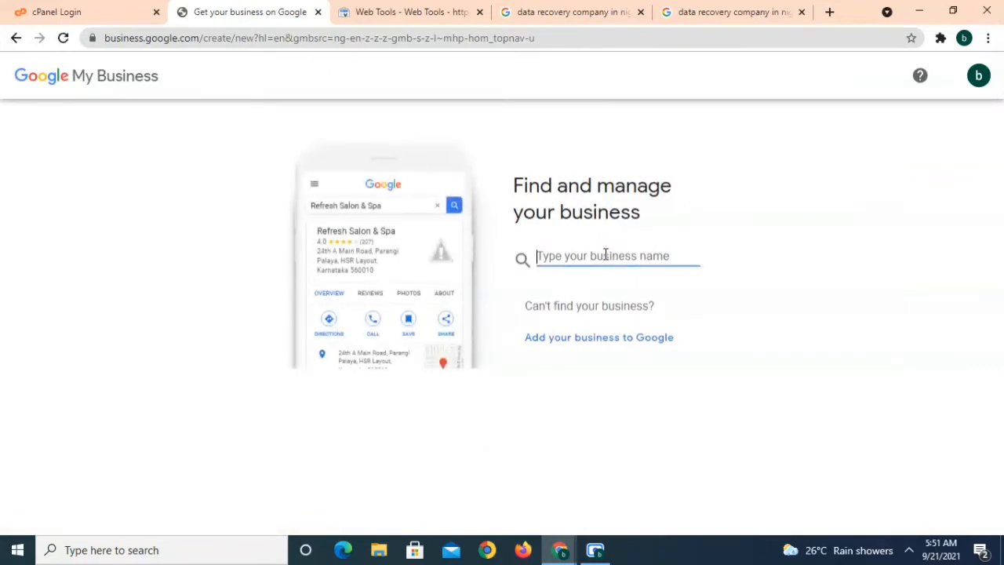
text(T)
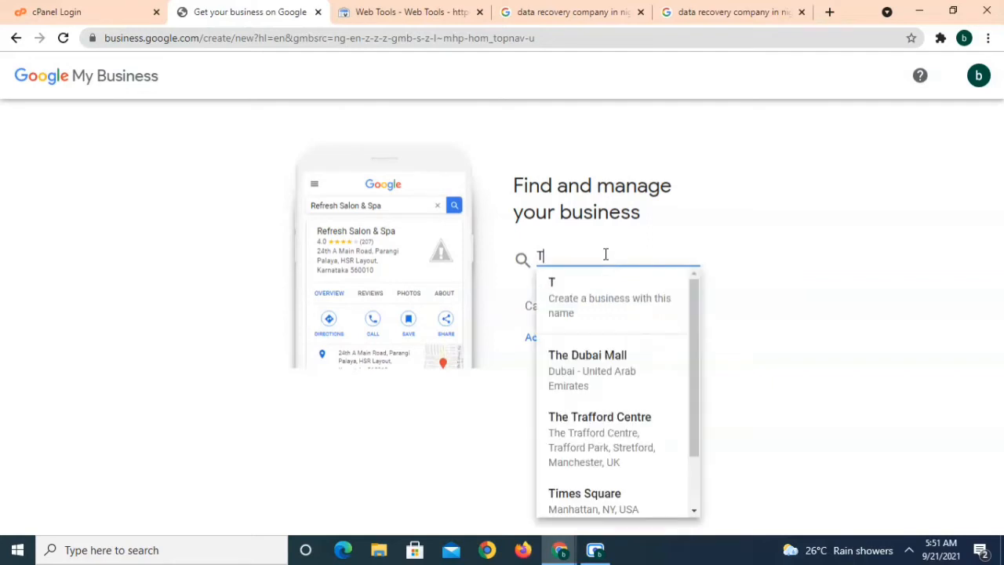
text(hink wi)
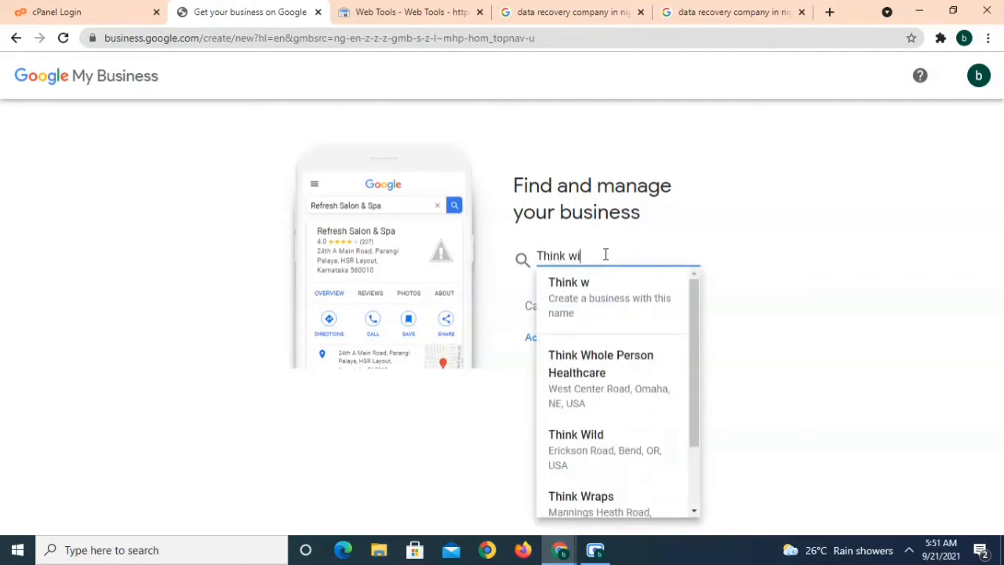
text(th A)
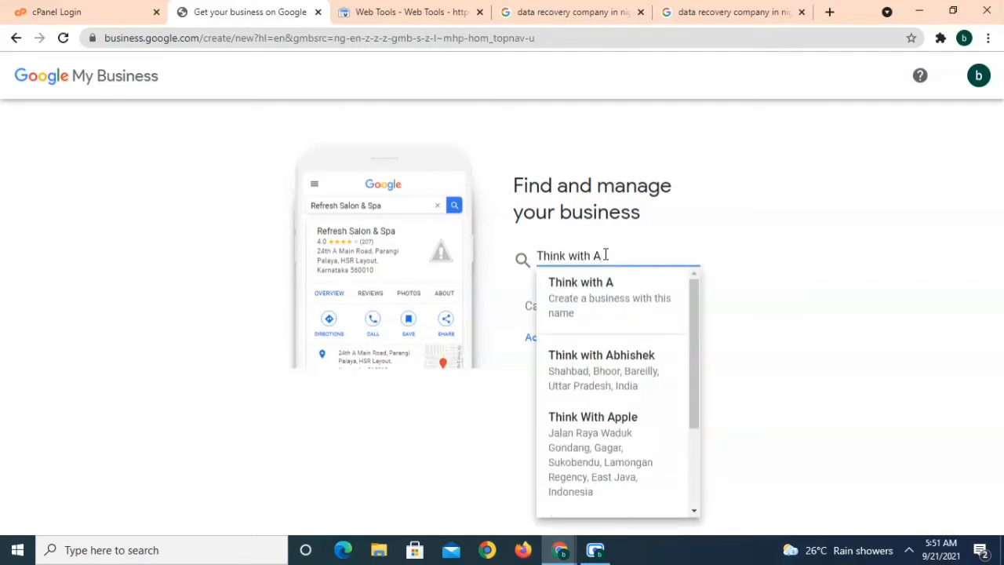
text(kinyemi)
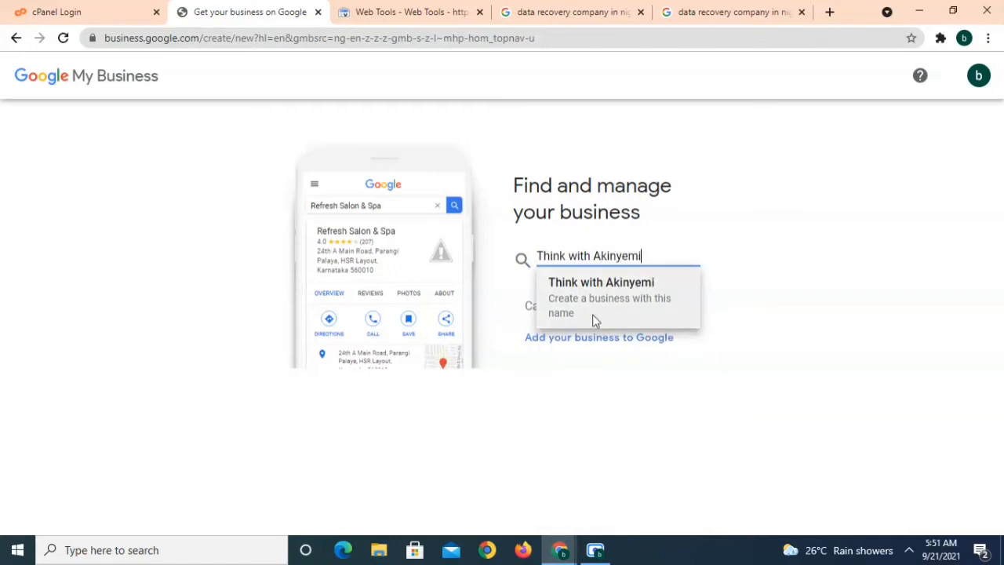
click(591, 293)
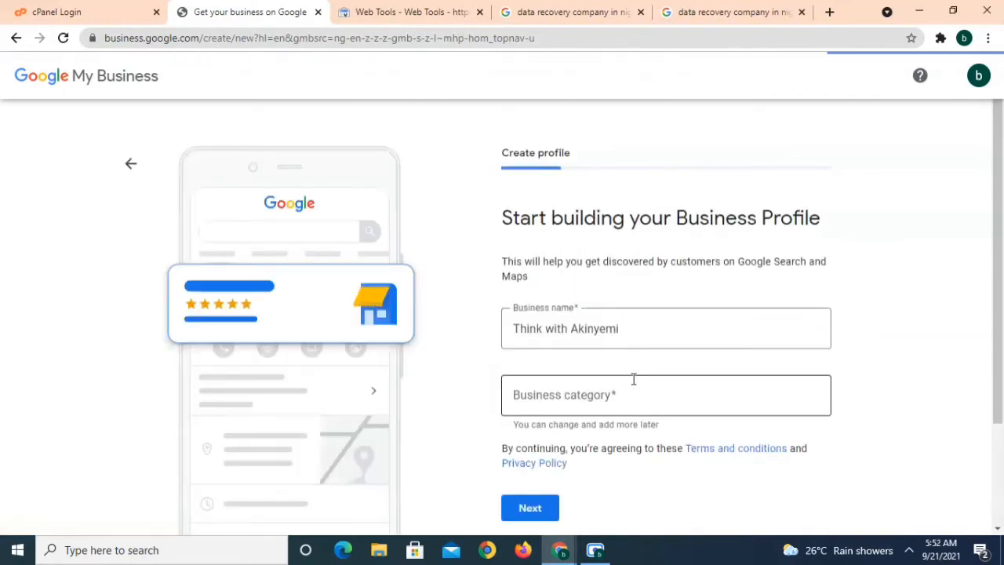
Set the business category to Technical service and continue
click(633, 390)
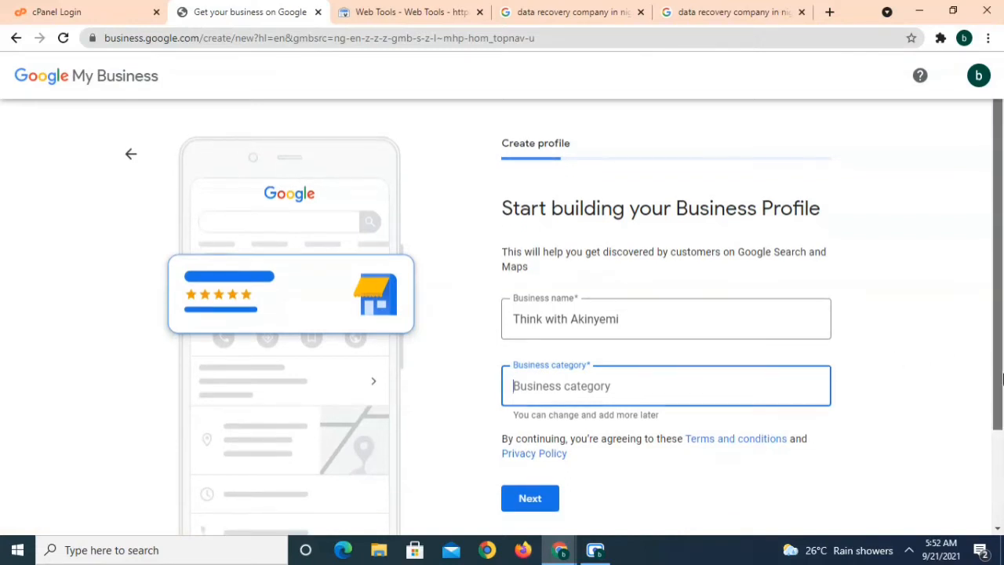
drag(1001, 369, 1001, 393)
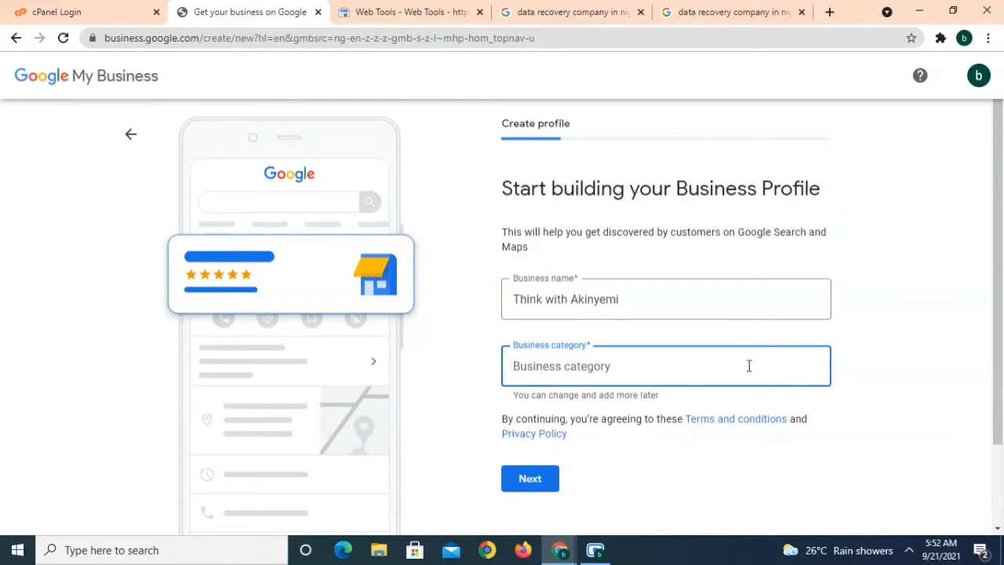
text(T)
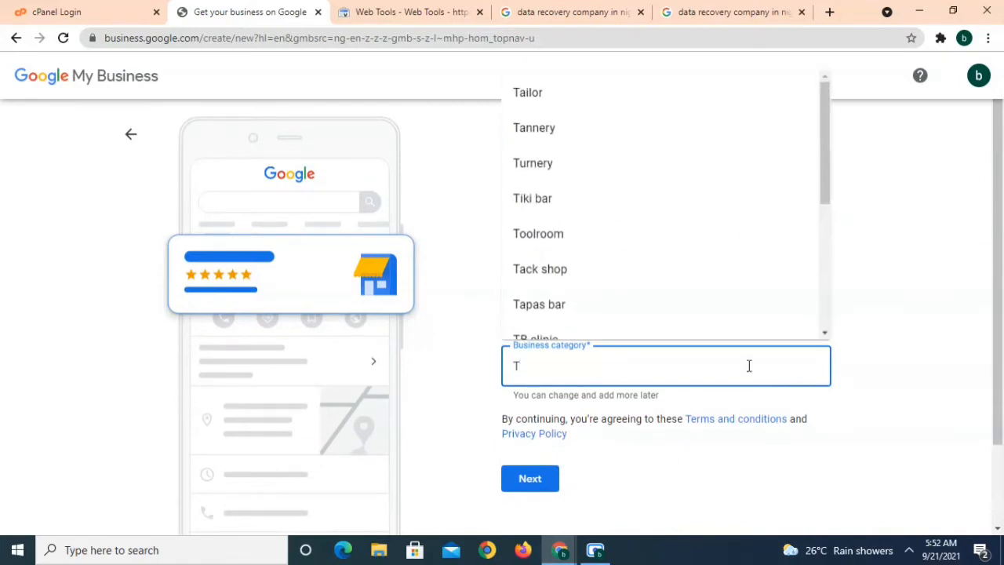
text(ech)
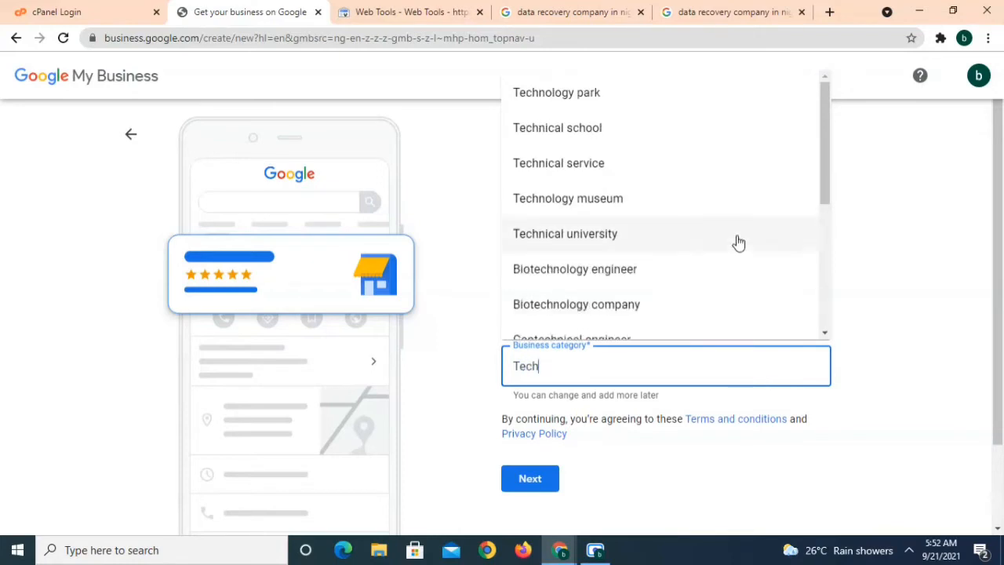
click(791, 180)
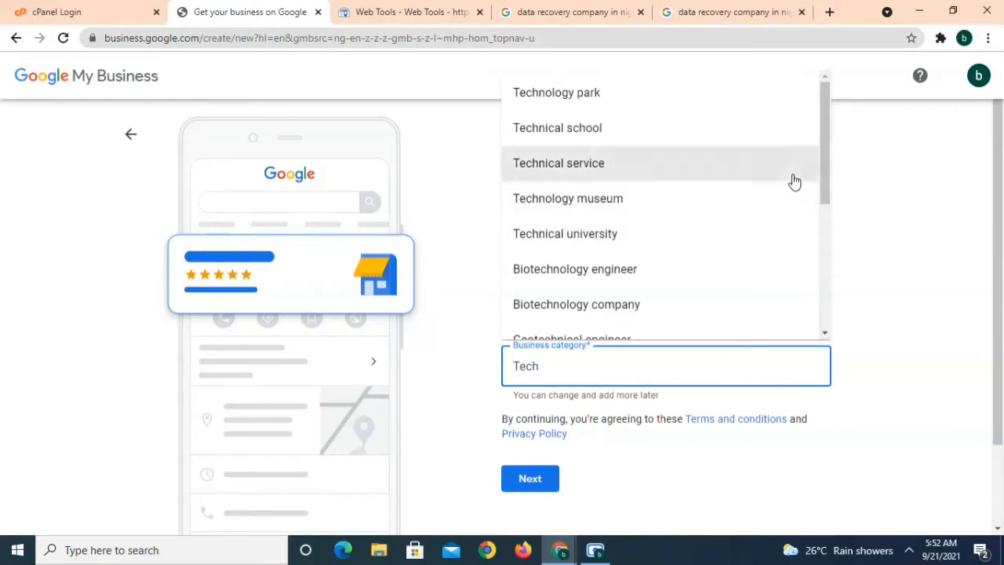
click(912, 312)
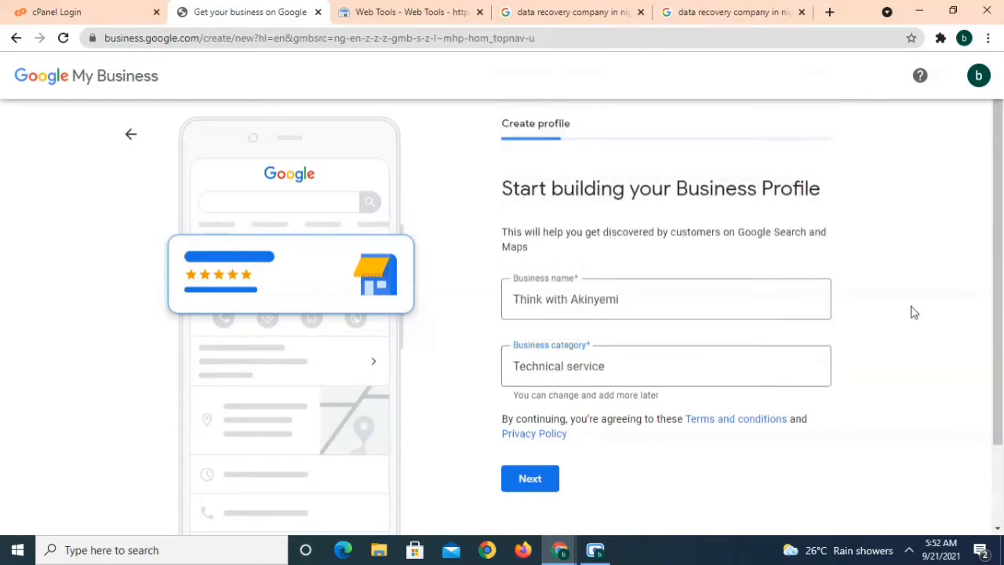
click(525, 479)
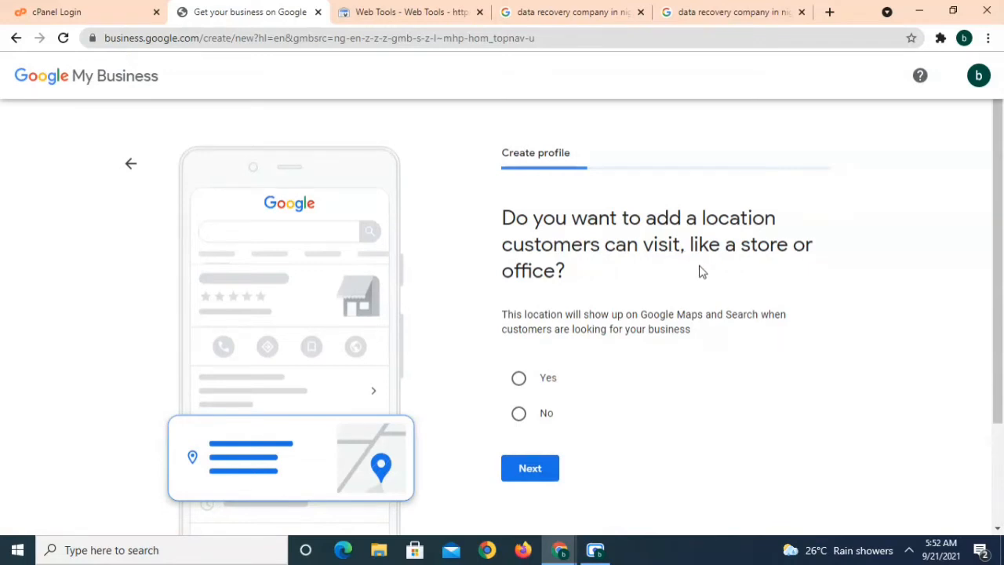
Answer No to having a location customers can visit and continue
click(520, 380)
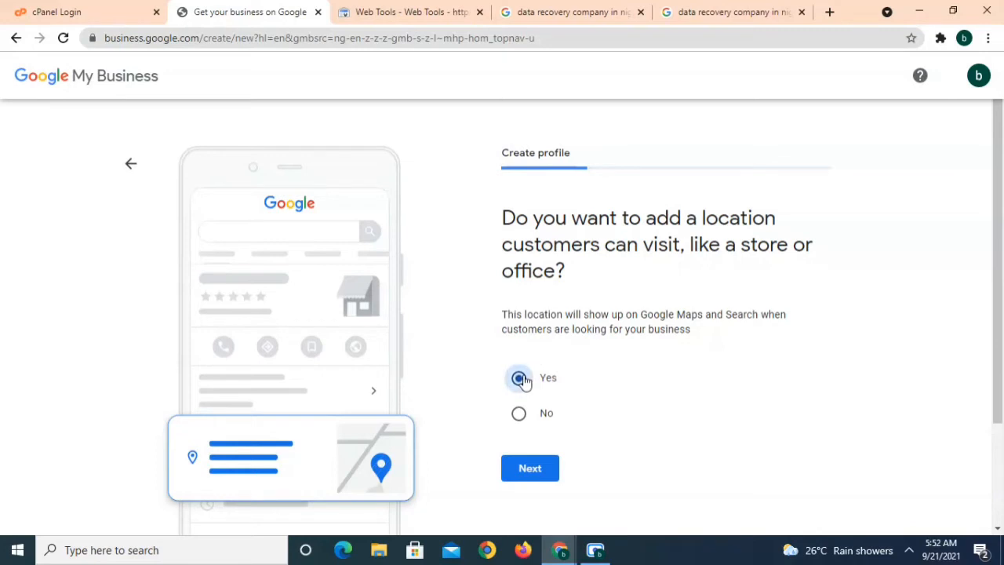
click(525, 425)
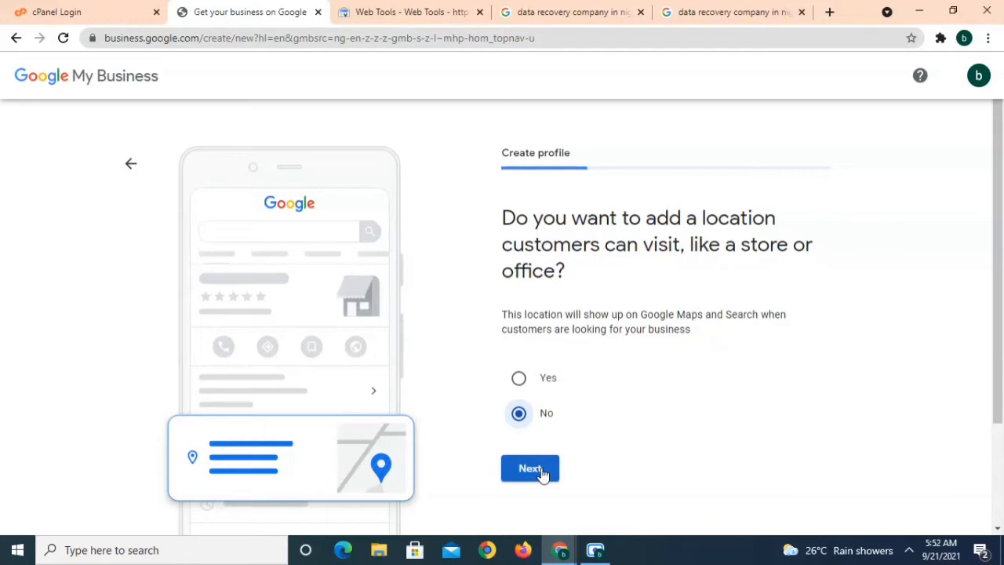
click(541, 469)
right_click(541, 469)
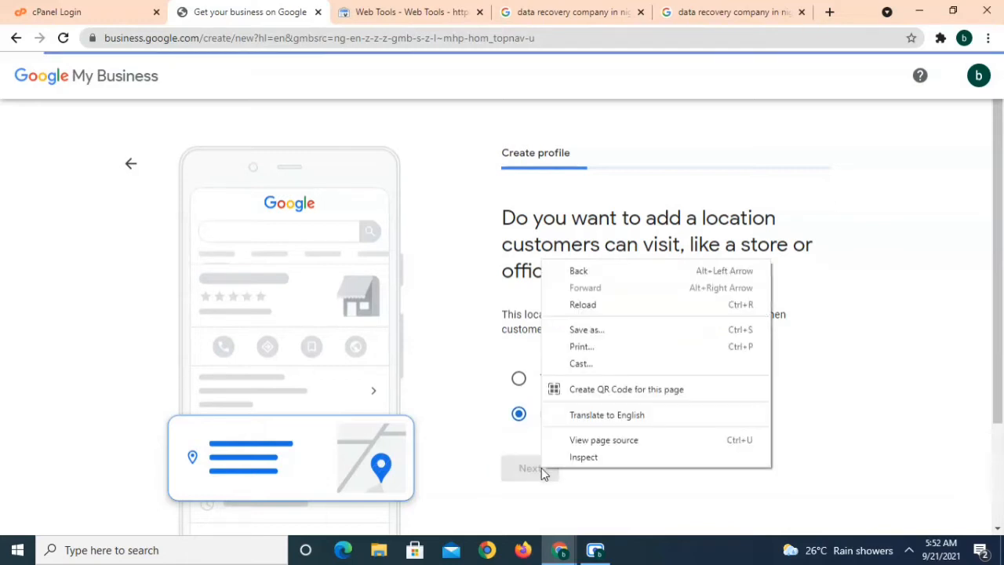
click(368, 516)
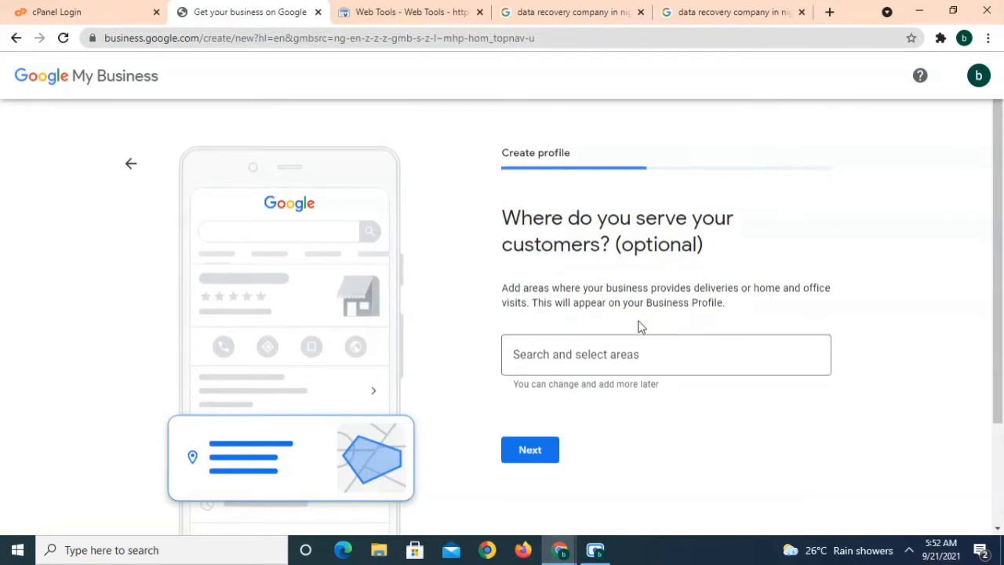
Add Nigeria and United States as service areas and continue
click(631, 366)
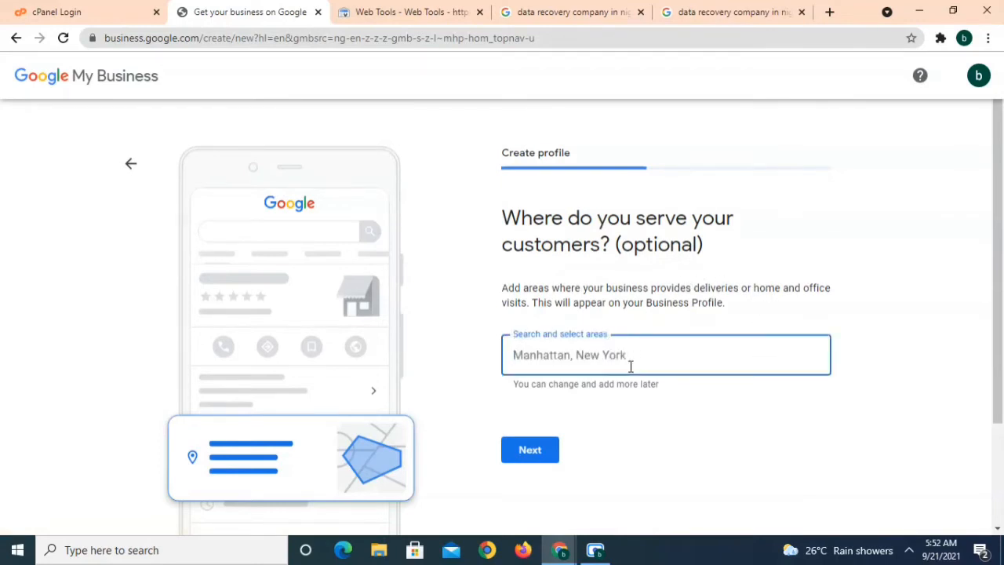
text(Nige)
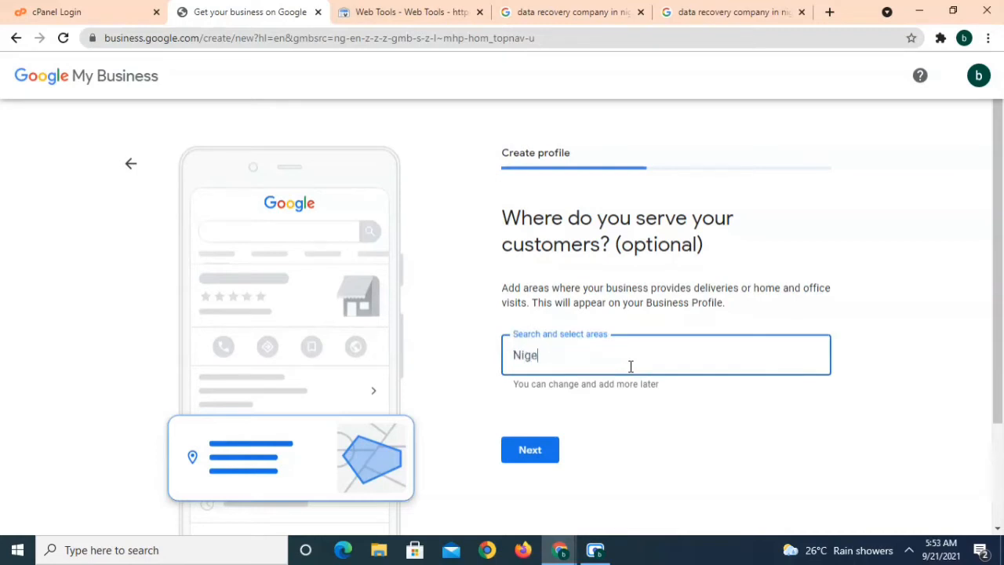
text(ria)
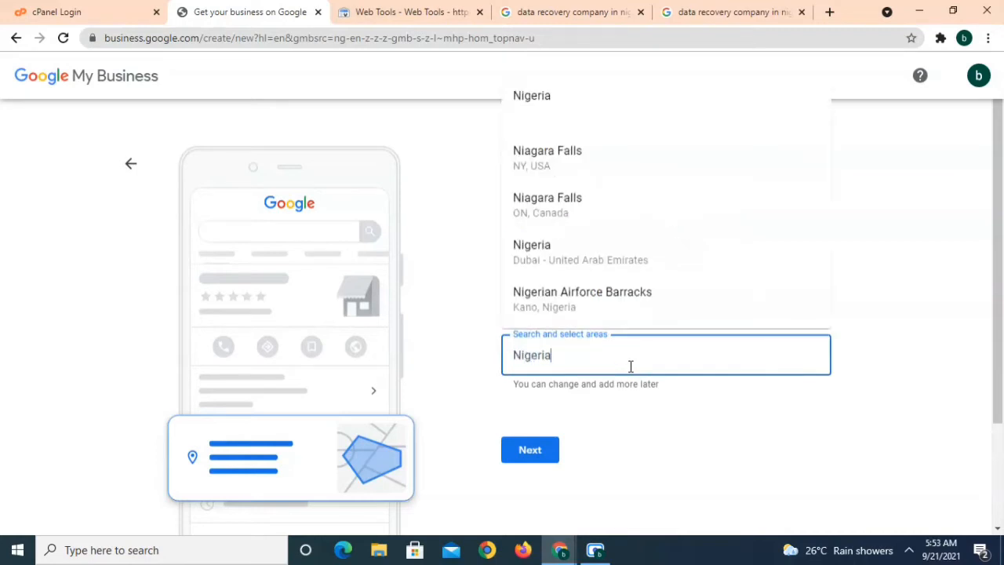
click(573, 125)
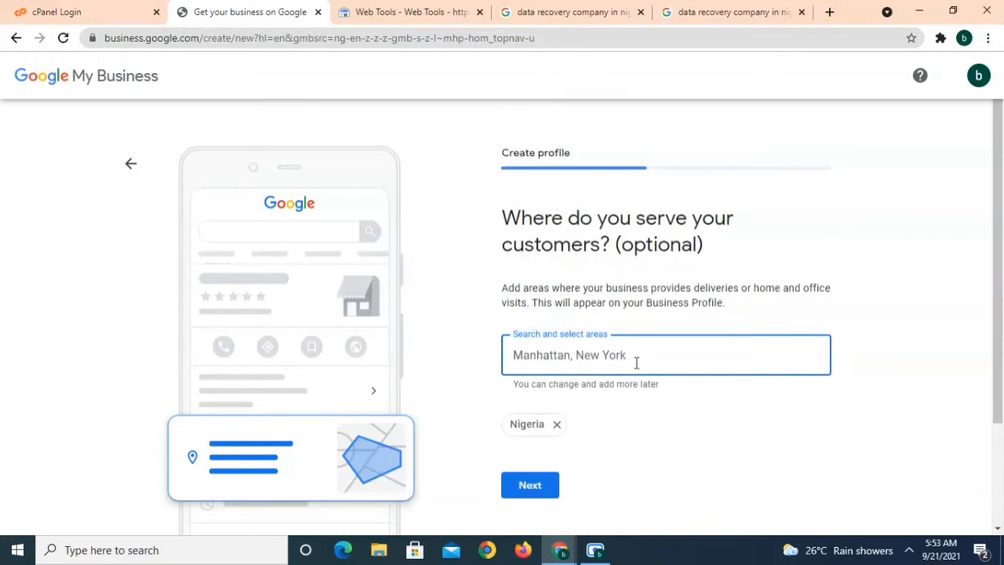
text(united)
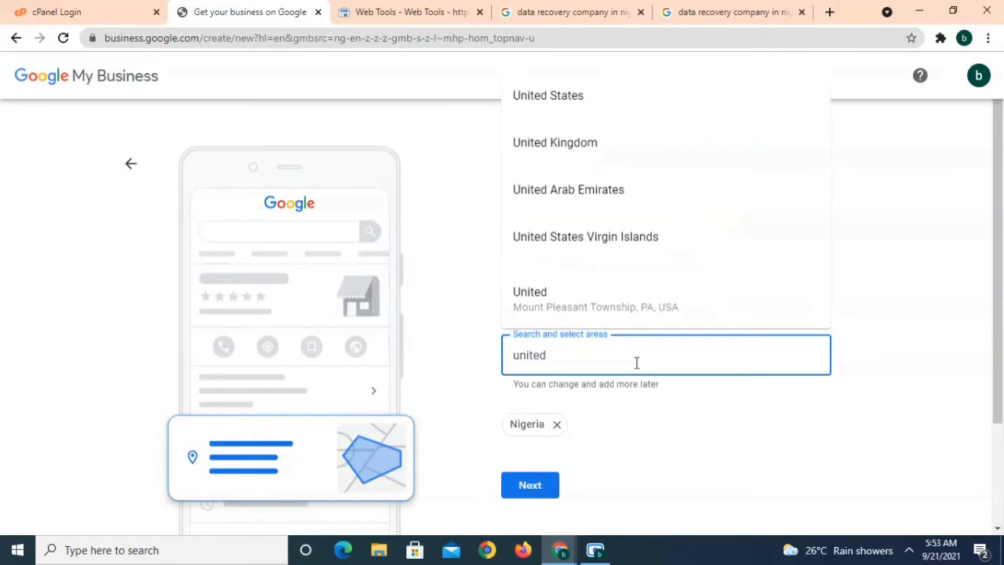
click(627, 130)
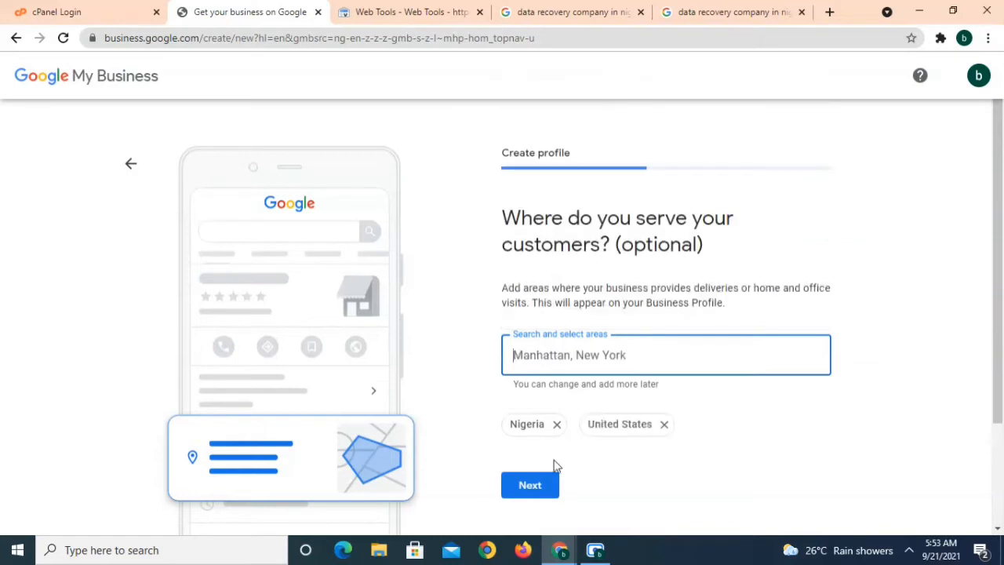
click(524, 496)
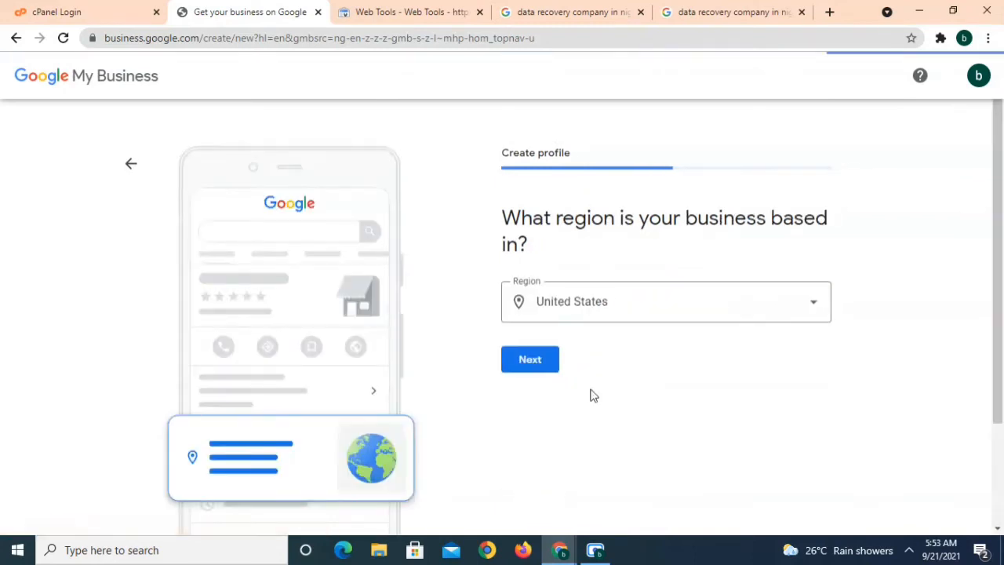
Choose Nigeria as the business region and continue to contact details
click(605, 315)
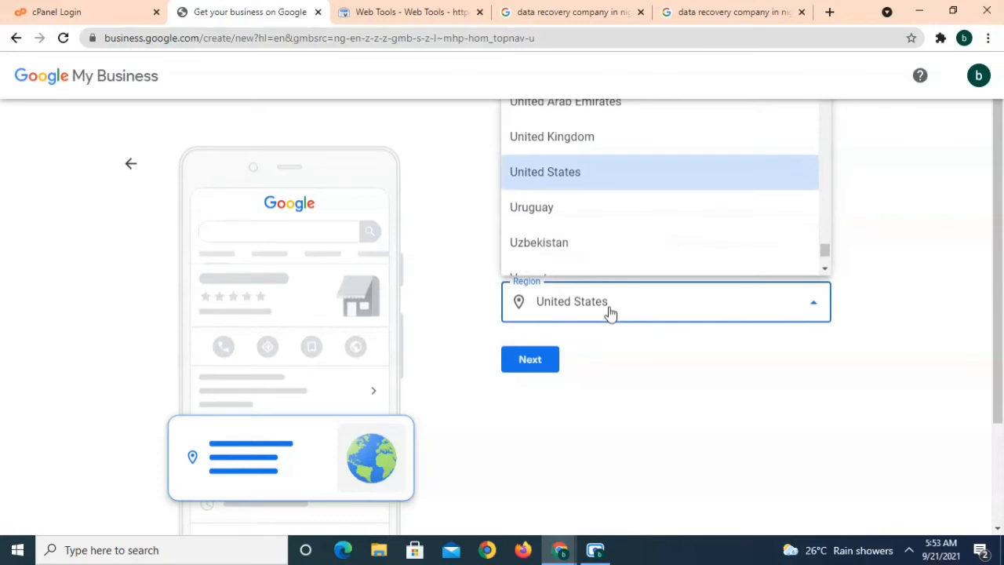
text(ni)
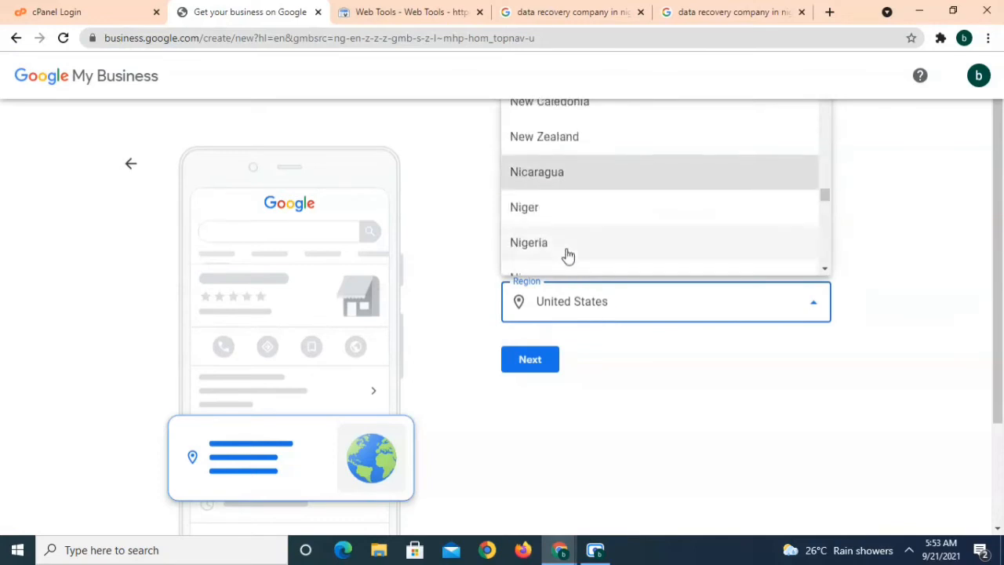
click(569, 255)
click(620, 469)
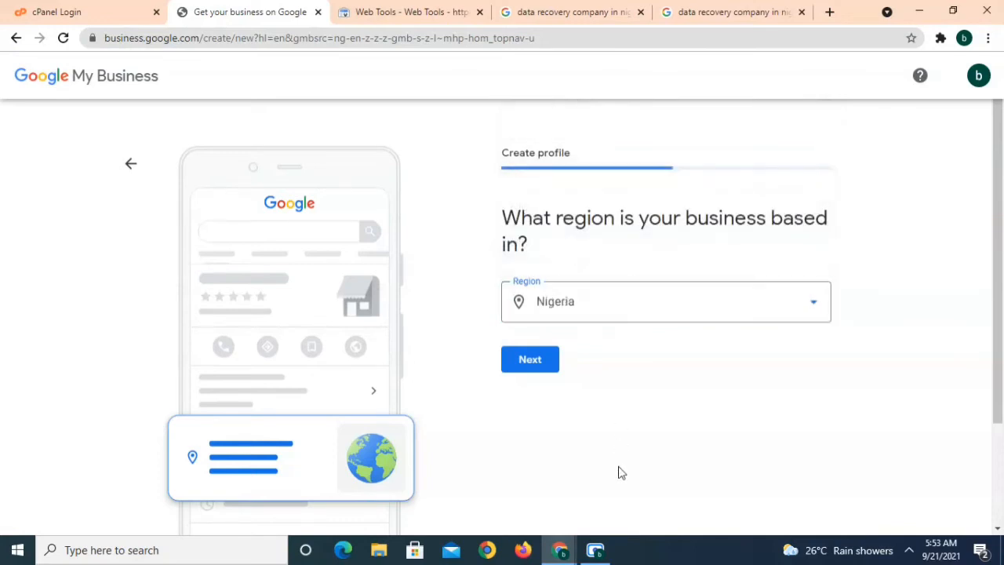
click(530, 361)
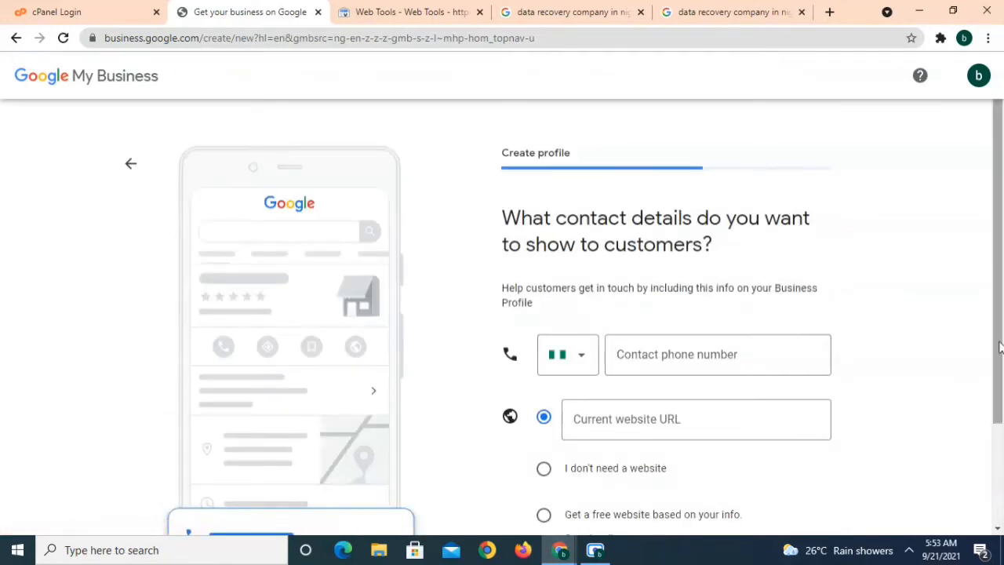
Enter the business's contact phone number
drag(999, 347, 1001, 396)
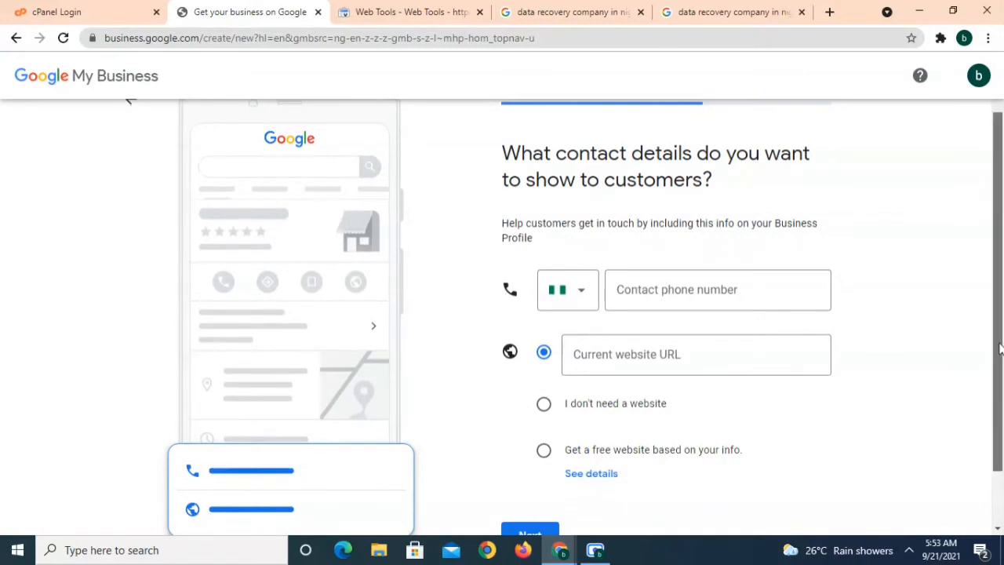
drag(999, 348, 1000, 361)
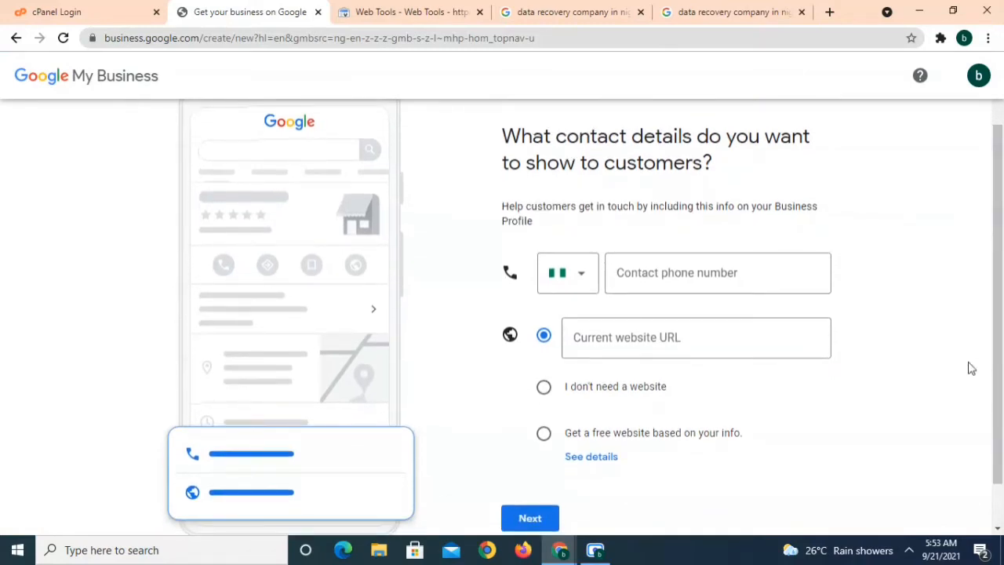
click(767, 280)
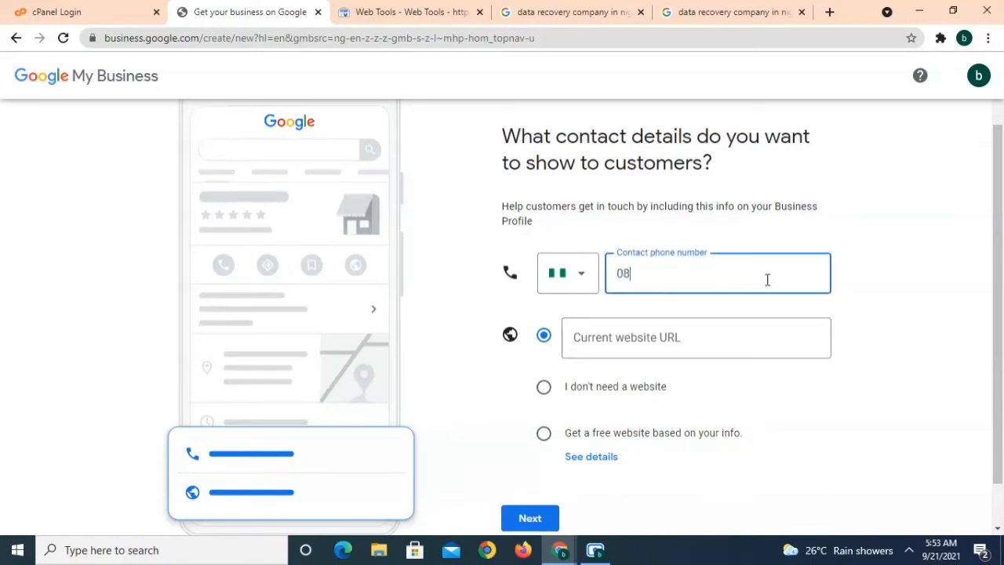
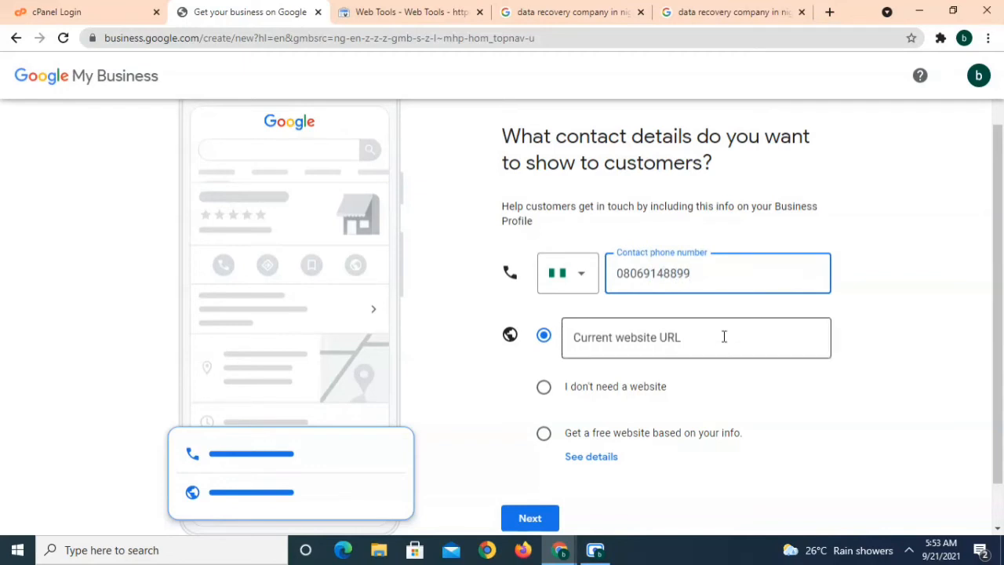
Choose 'I don't need a website' and continue to the updates question
click(724, 336)
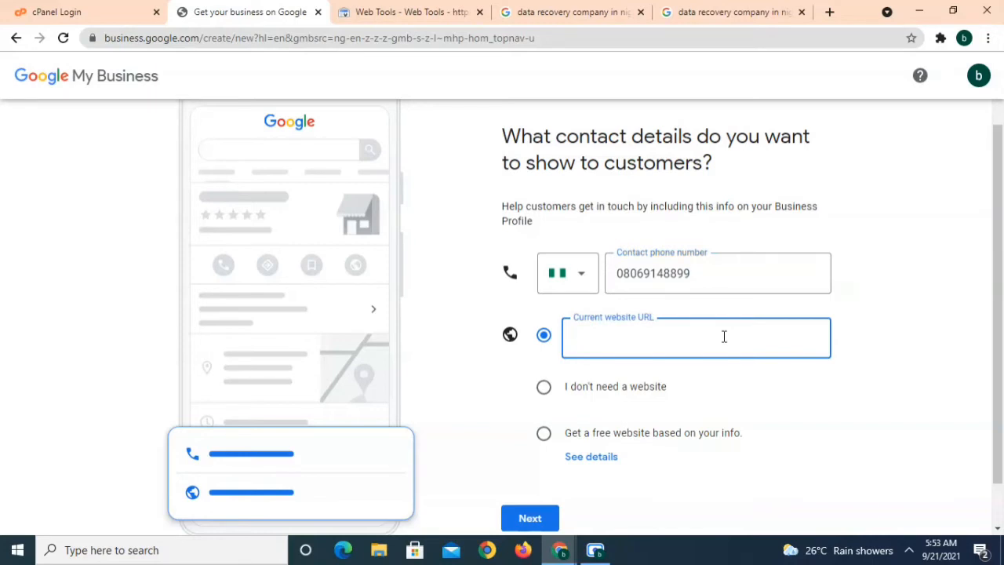
right_click(550, 396)
click(550, 399)
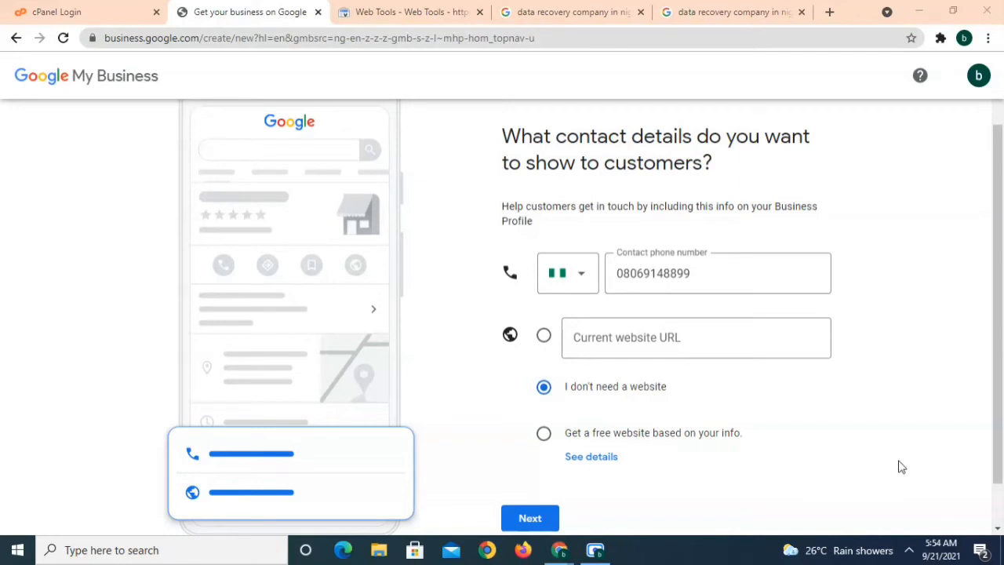
drag(1001, 408, 1001, 444)
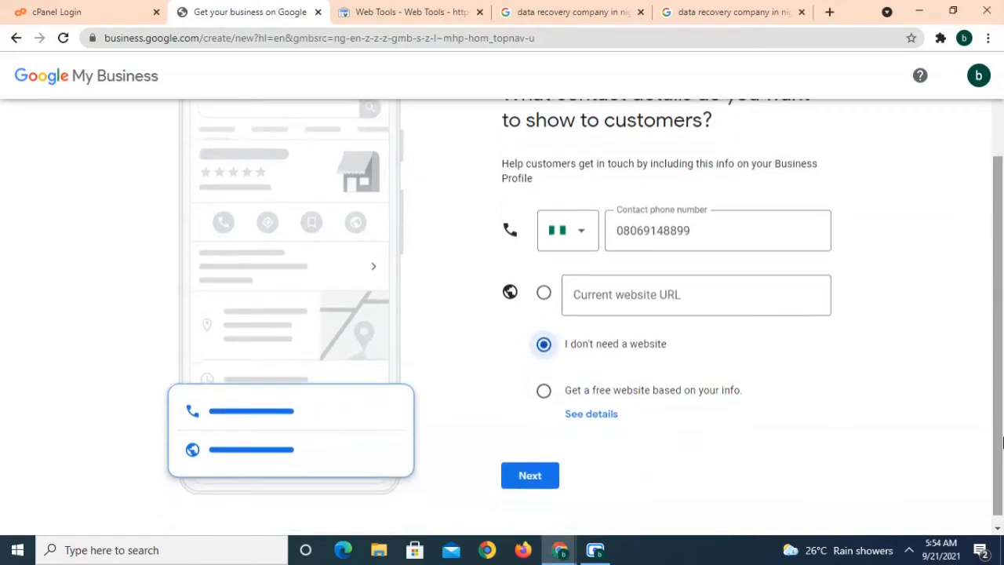
click(549, 485)
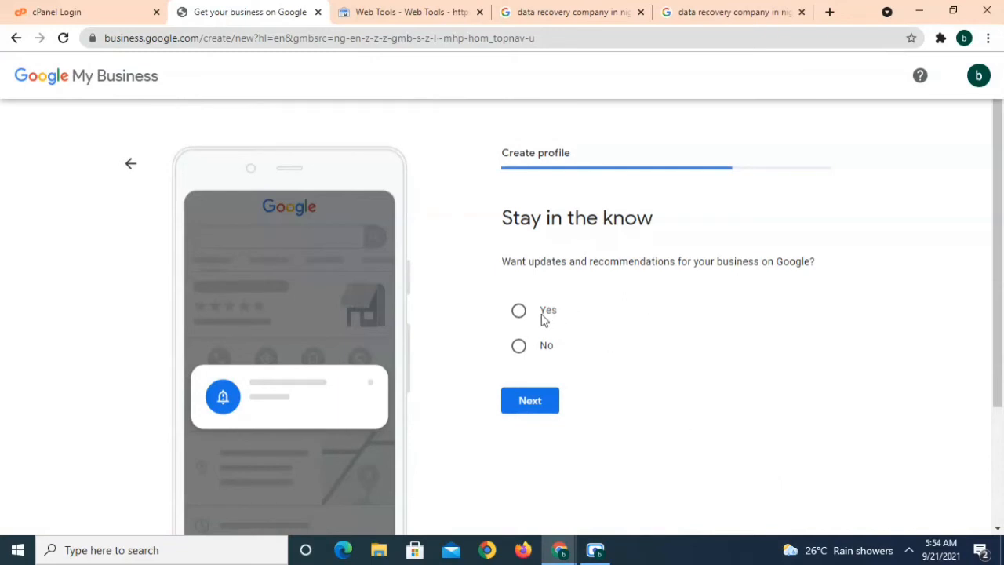
Opt in to updates and recommendations and continue
click(520, 312)
click(543, 412)
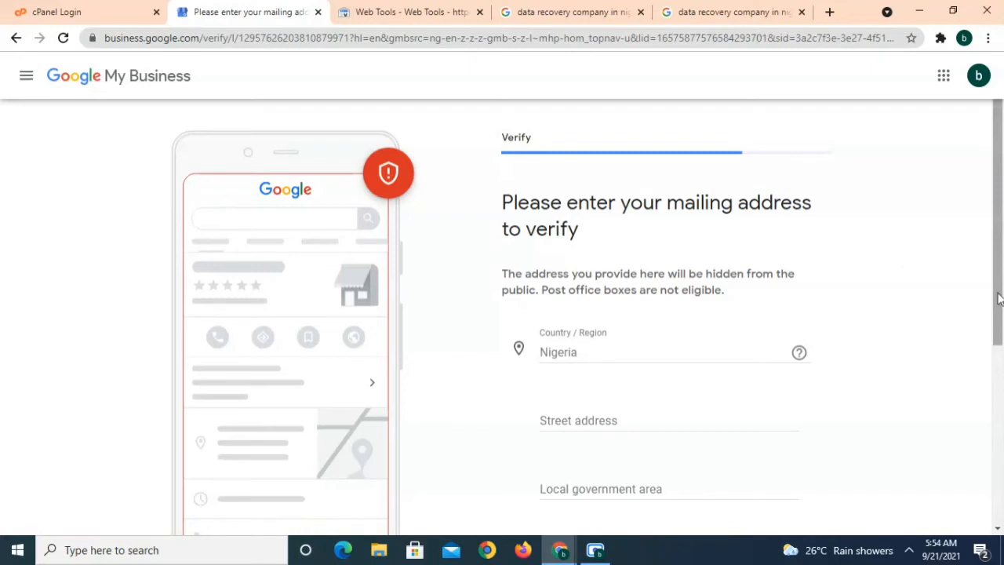
drag(998, 298, 1000, 339)
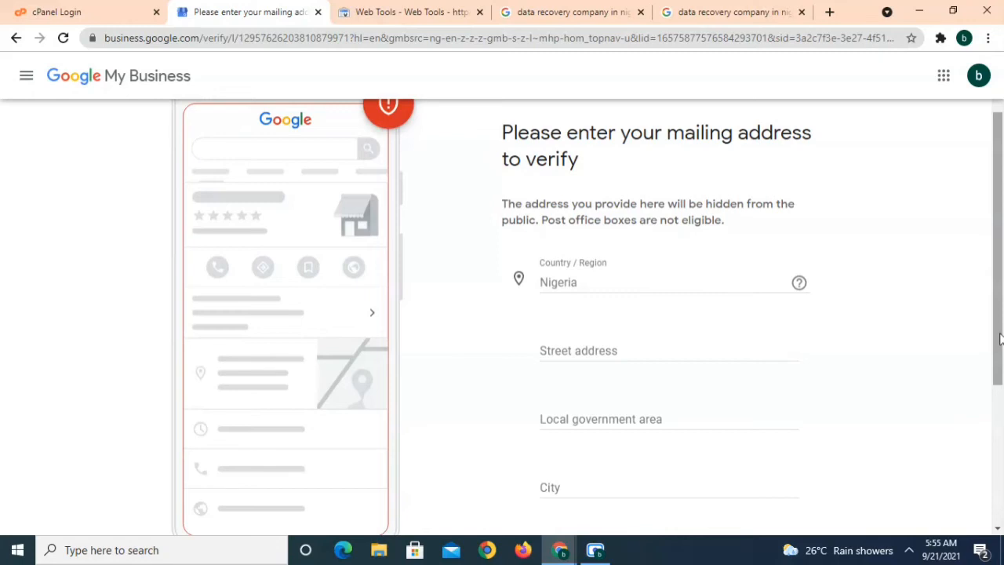
drag(999, 337, 999, 378)
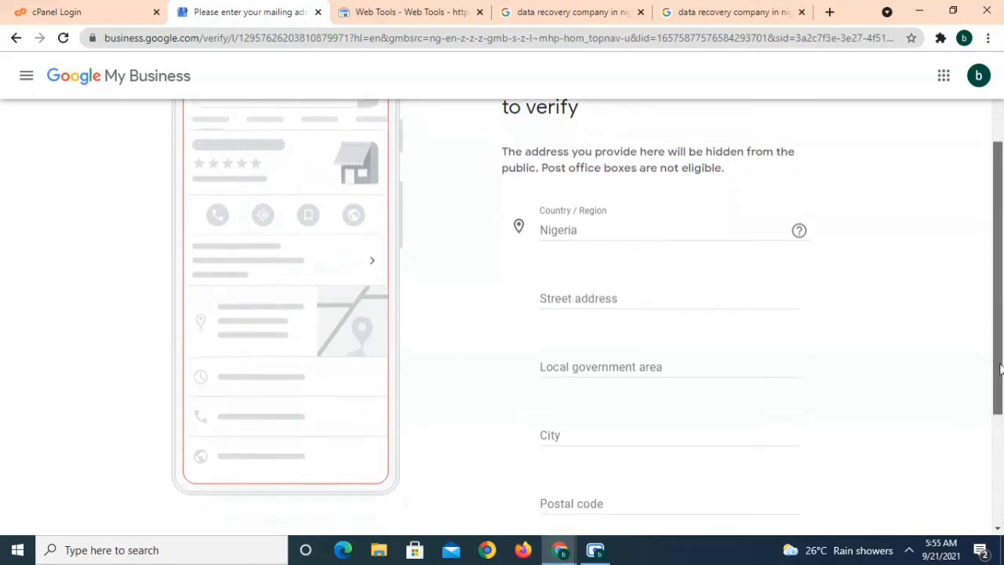
Postpone the mailing address verification with Verify later
click(637, 302)
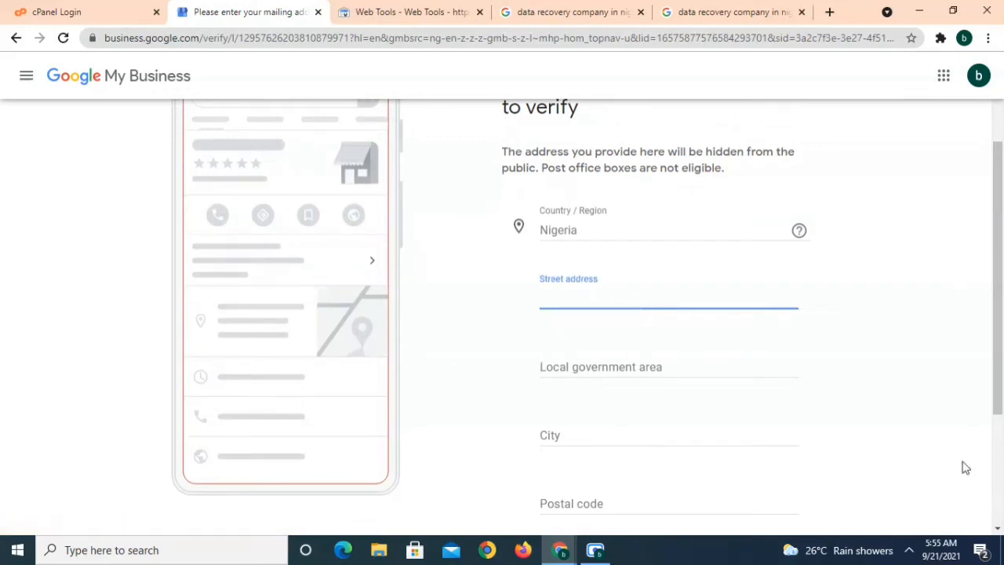
scroll(1003, 476, down, 3)
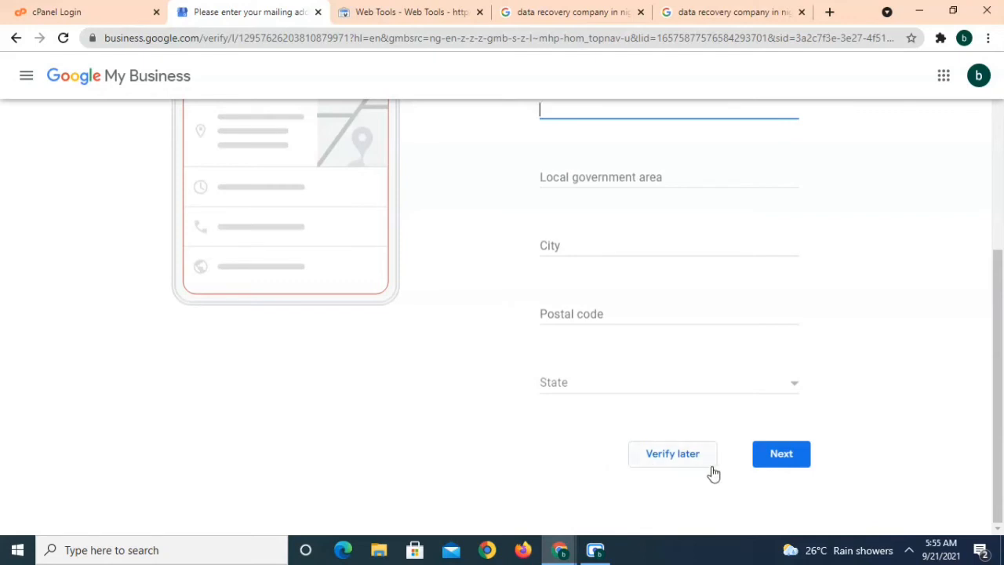
click(672, 455)
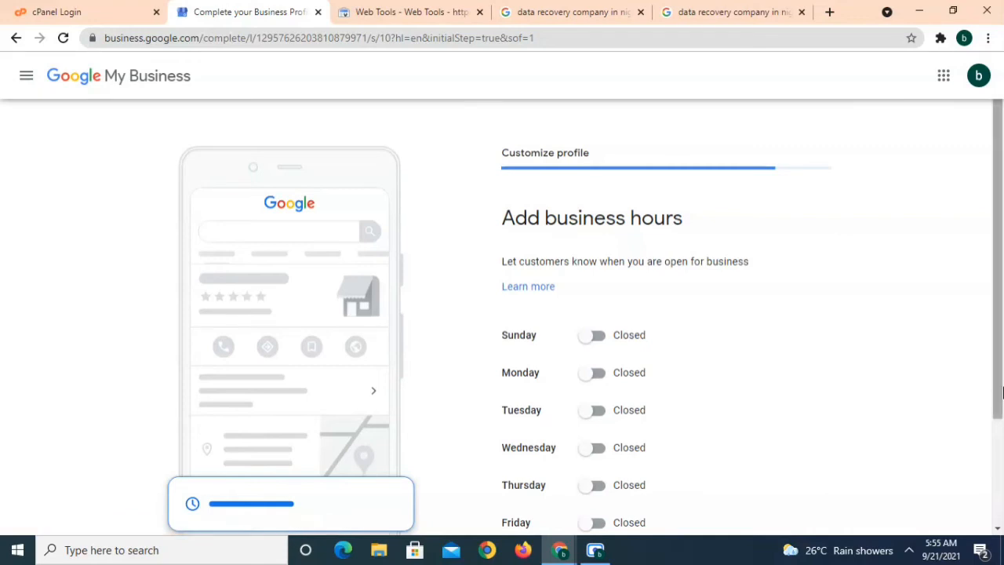
Skip setting business hours and keep Accept Messages turned on
drag(1002, 385, 1002, 468)
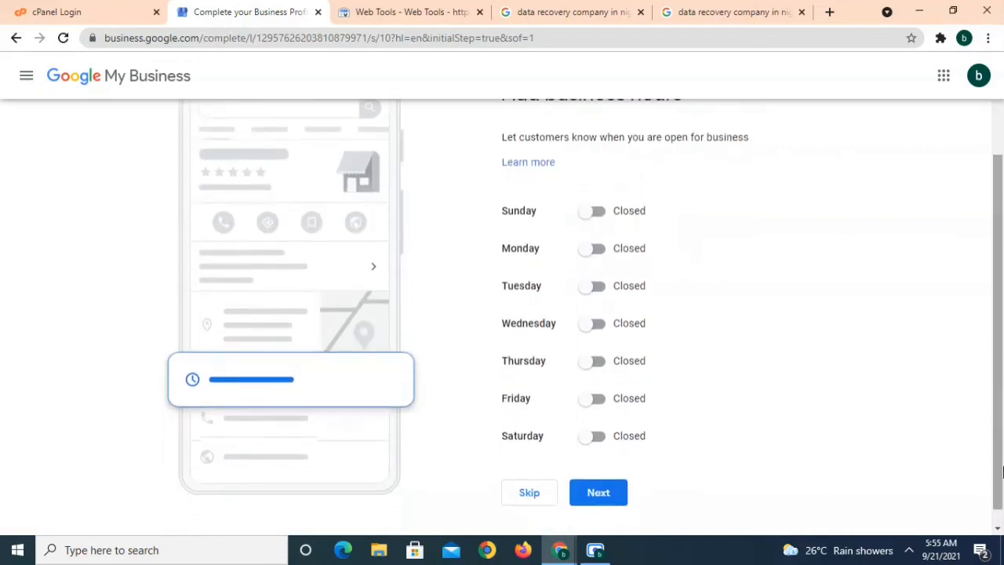
click(596, 213)
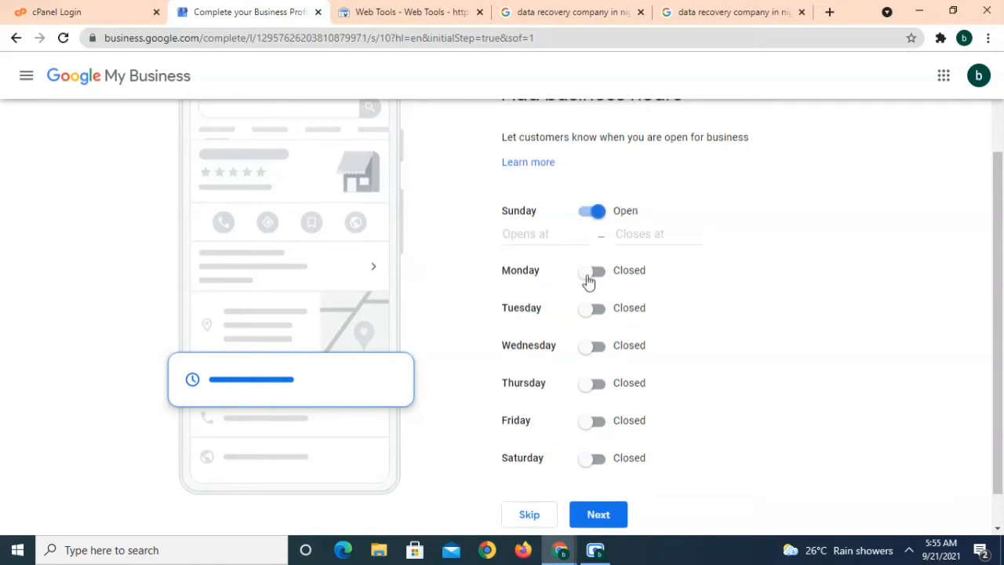
click(592, 348)
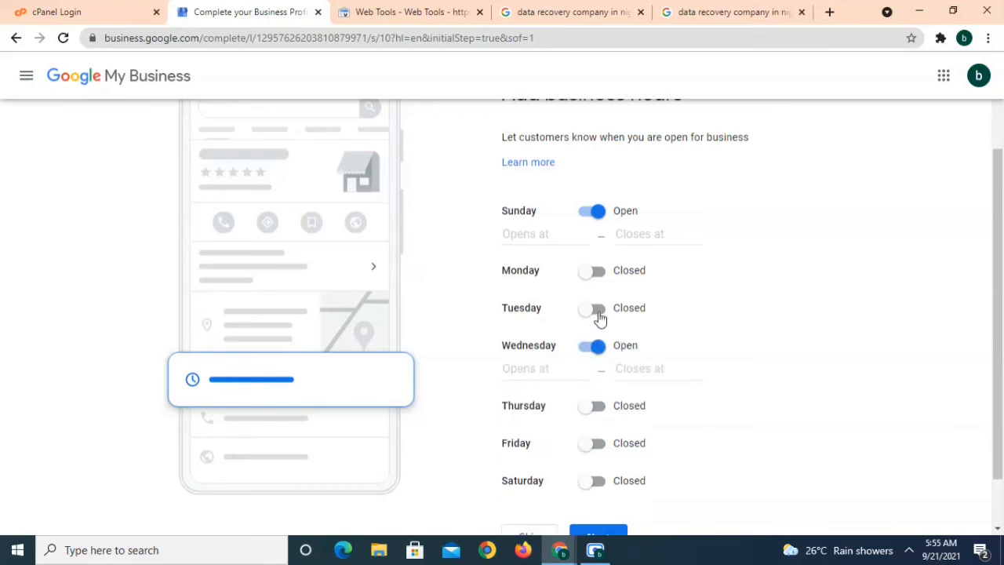
click(596, 310)
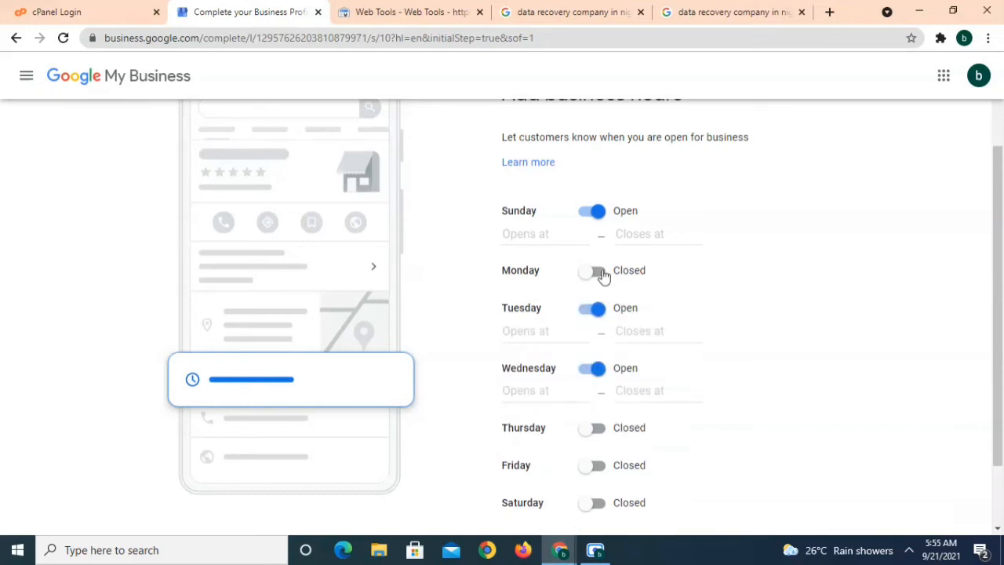
click(601, 275)
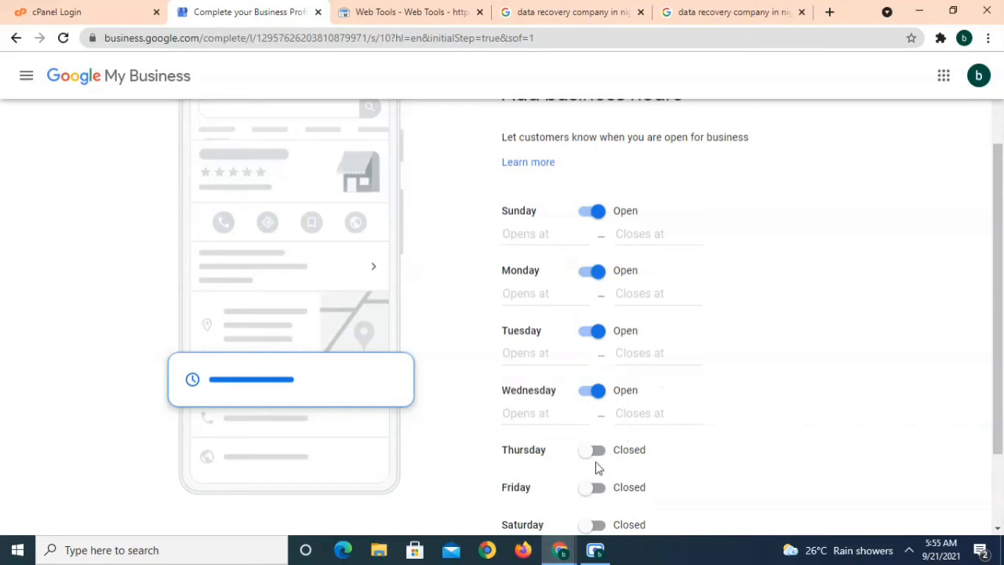
click(996, 508)
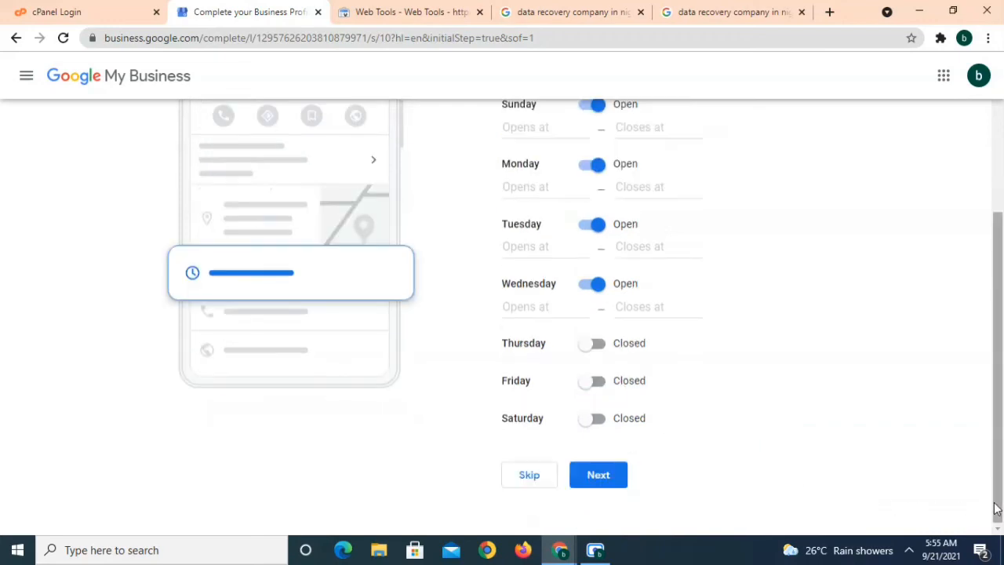
click(528, 473)
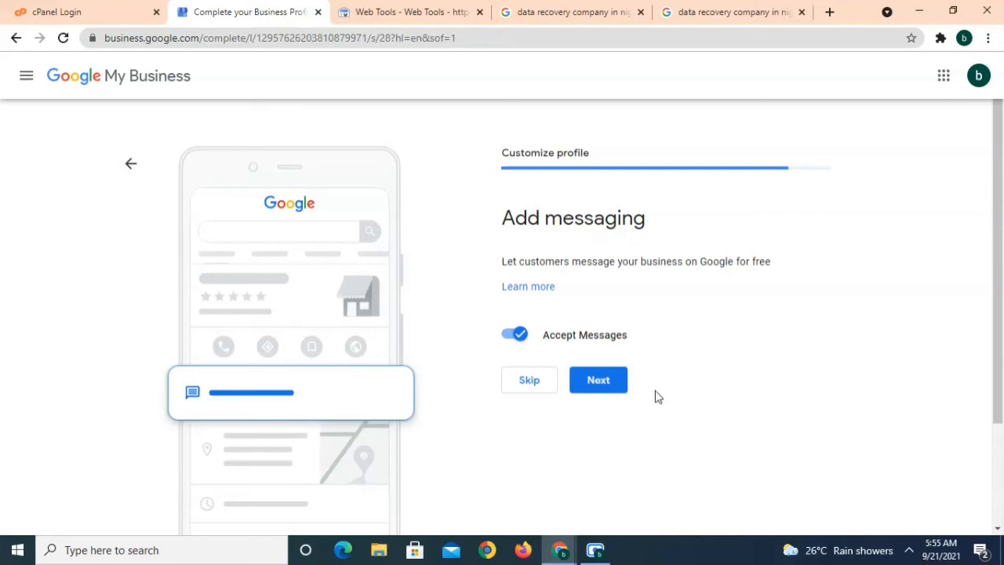
click(606, 388)
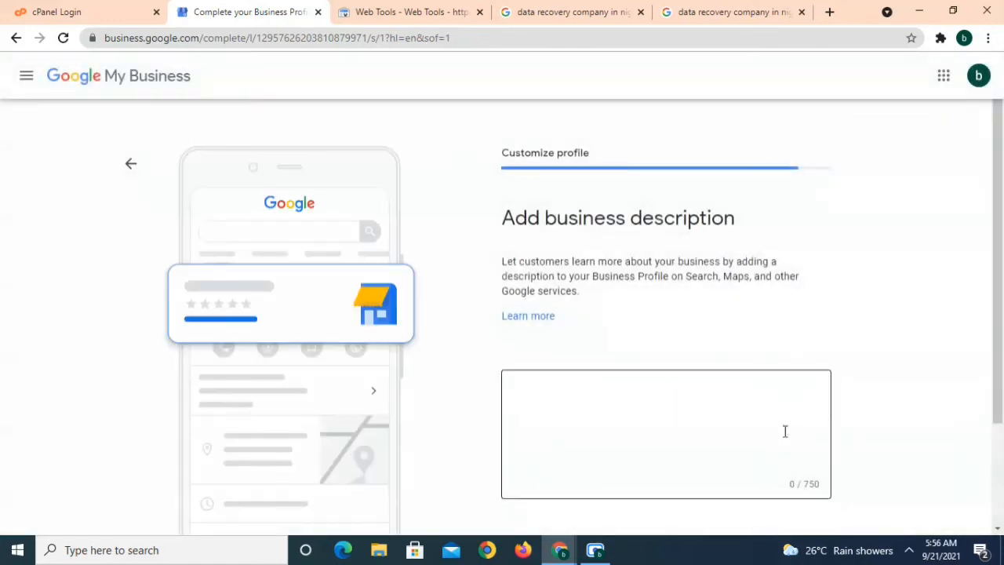
Enter 'This is a test' as the business description and continue to photos
scroll(902, 377, down, 1)
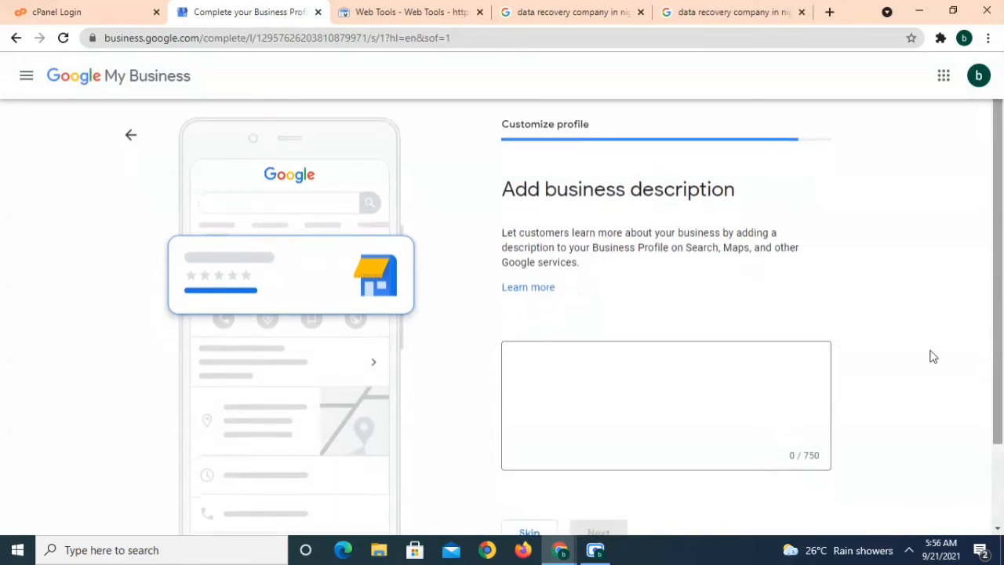
click(792, 368)
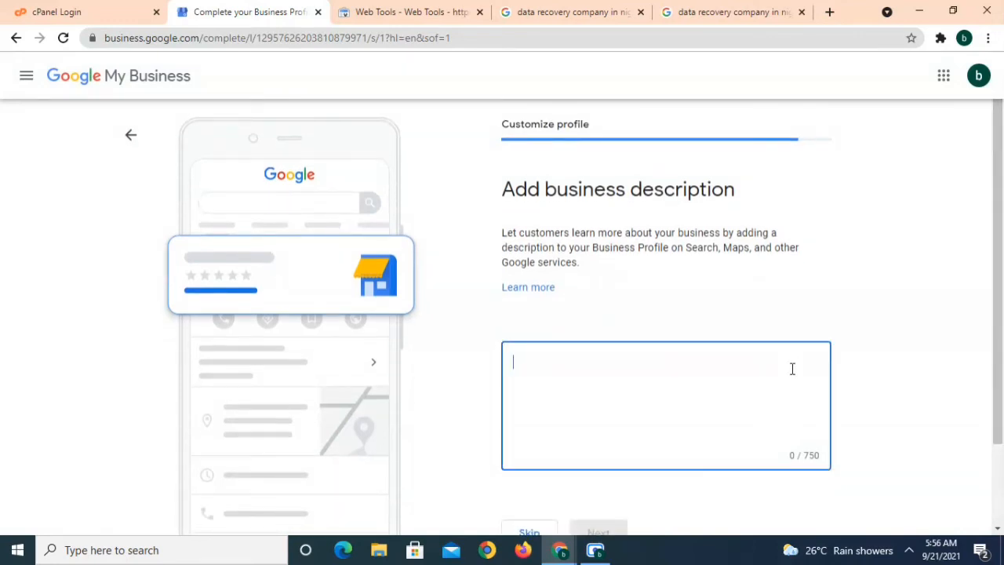
text(T)
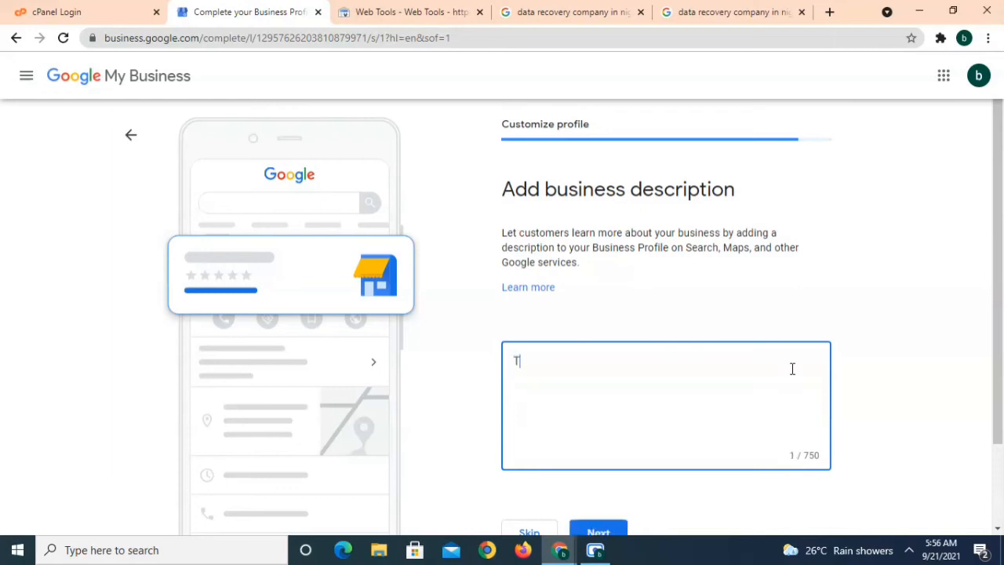
text(his is a test)
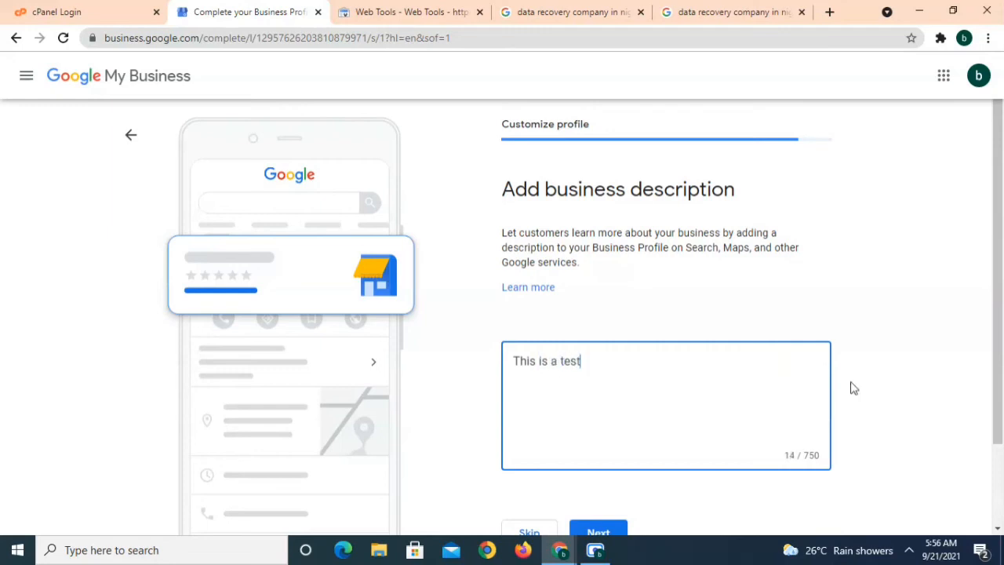
drag(999, 390, 1000, 411)
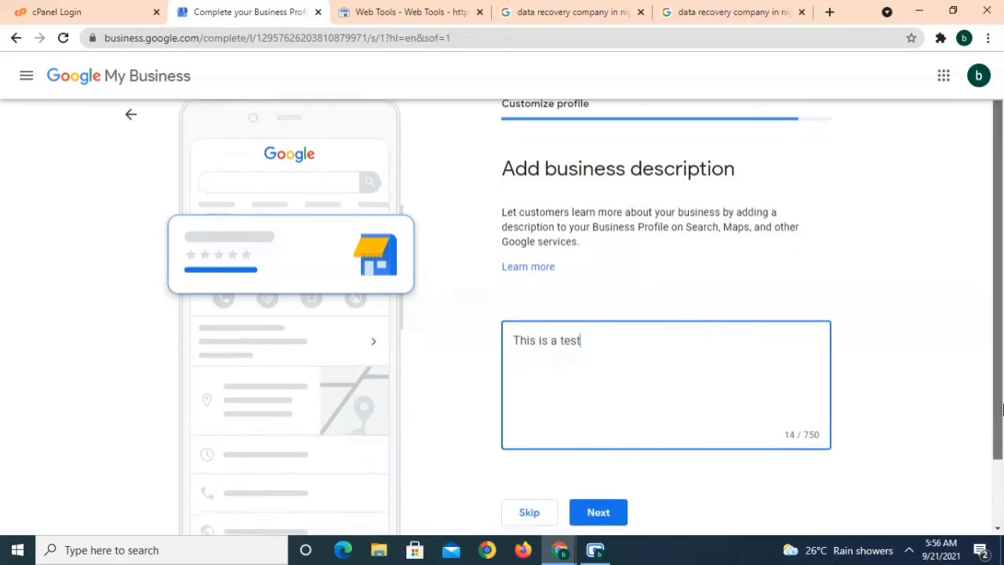
click(592, 511)
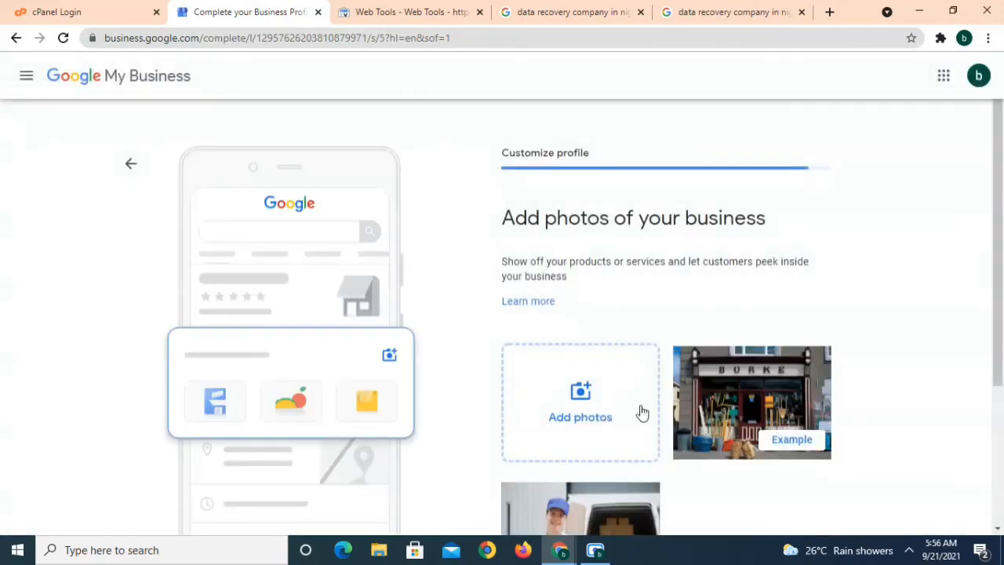
Skip the Add photos page, leaving the business profile with no photos
scroll(1000, 278, down, 1)
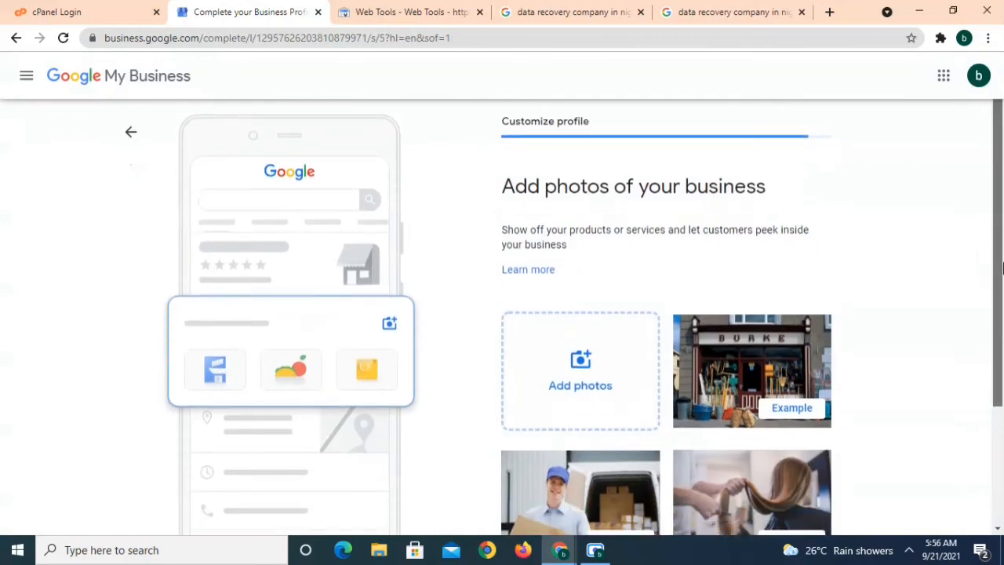
scroll(1000, 278, down, 1)
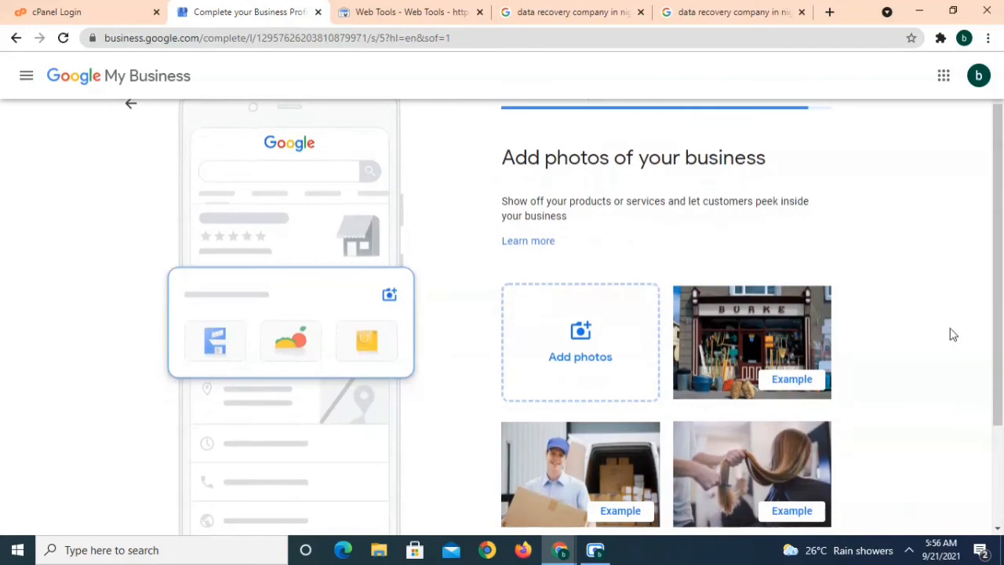
drag(1001, 325, 1001, 423)
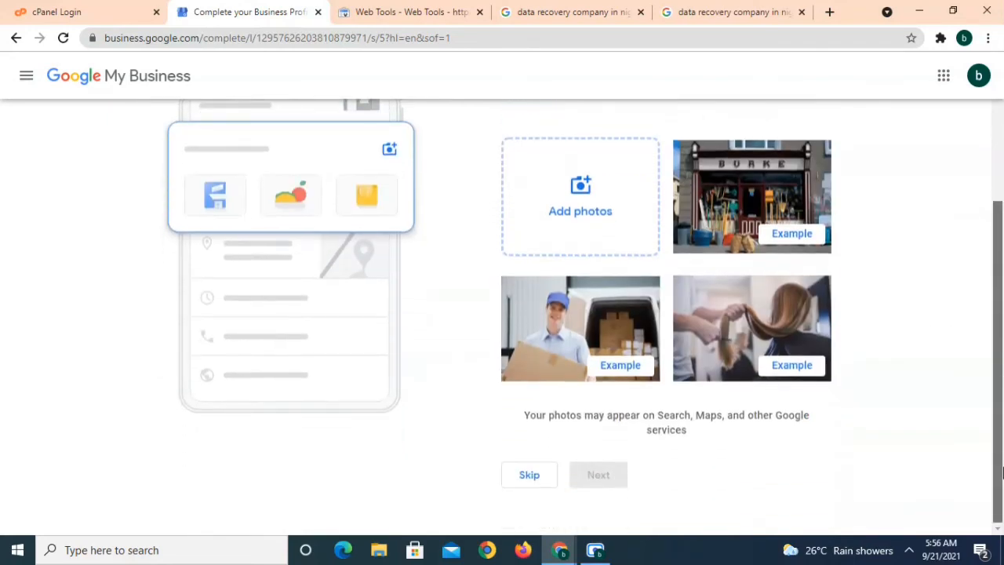
click(519, 486)
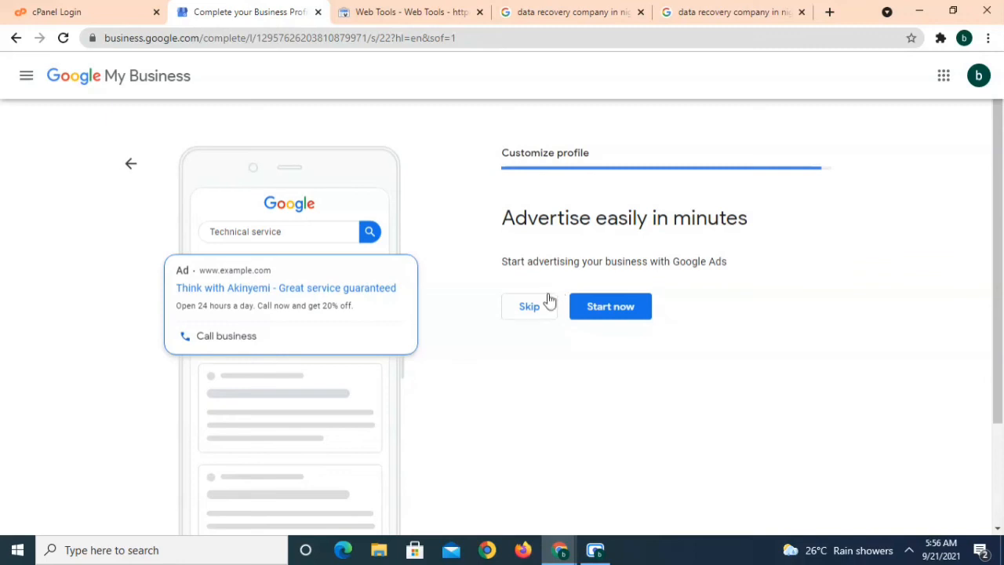
Decline the 'Advertise easily in minutes' Google Ads offer and continue past the profile-ready page
click(530, 309)
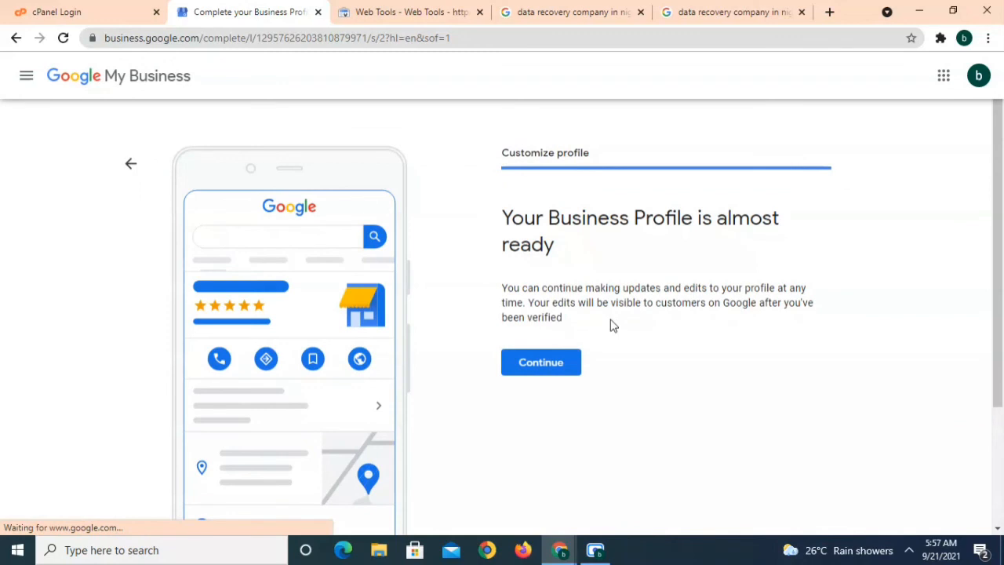
click(555, 358)
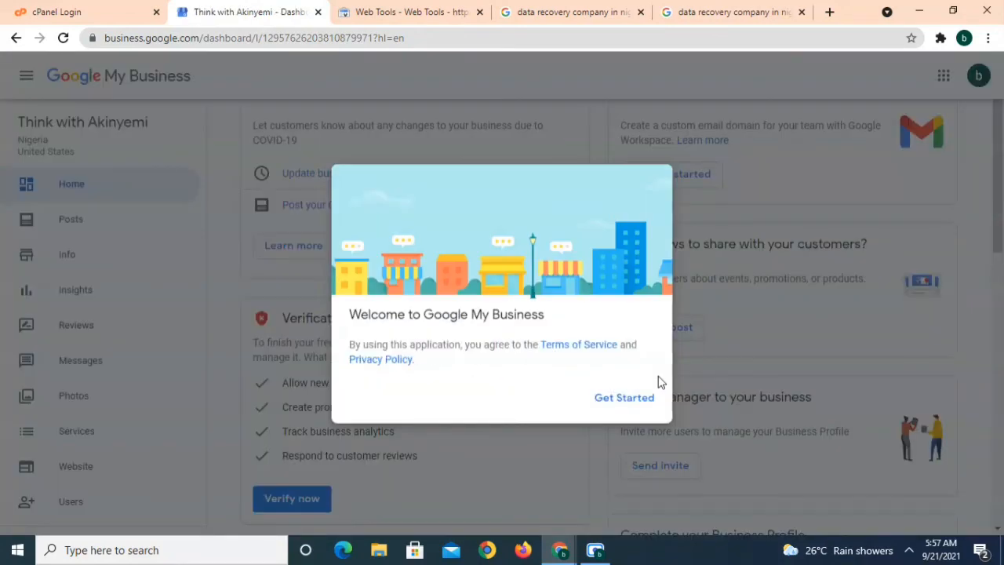
Dismiss the welcome dialog with Get Started and scroll to the Verification needed card
right_click(651, 388)
click(651, 392)
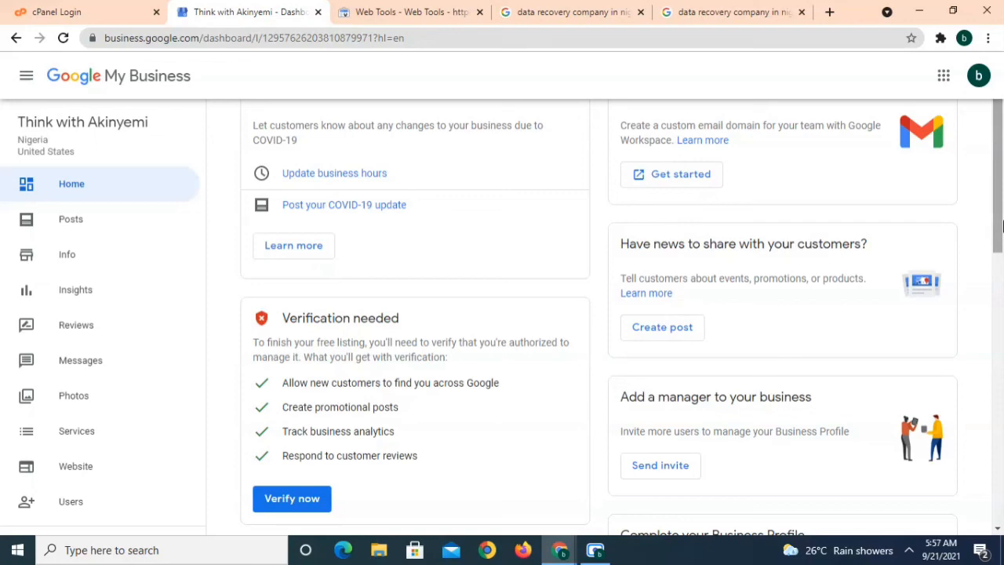
mouse_move(1001, 226)
mouse_down()
mouse_move(1002, 461)
mouse_move(1001, 217)
mouse_up()
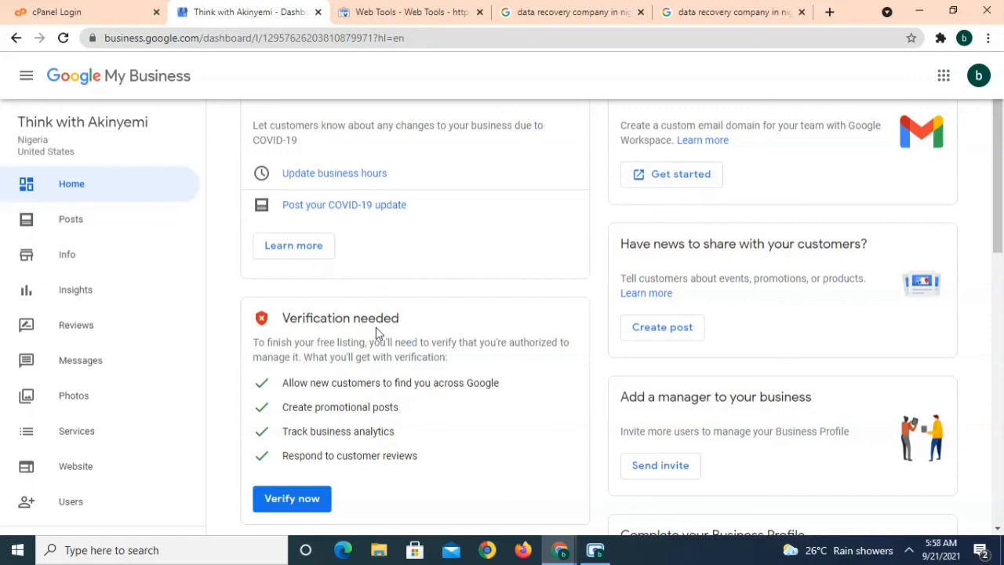
click(595, 549)
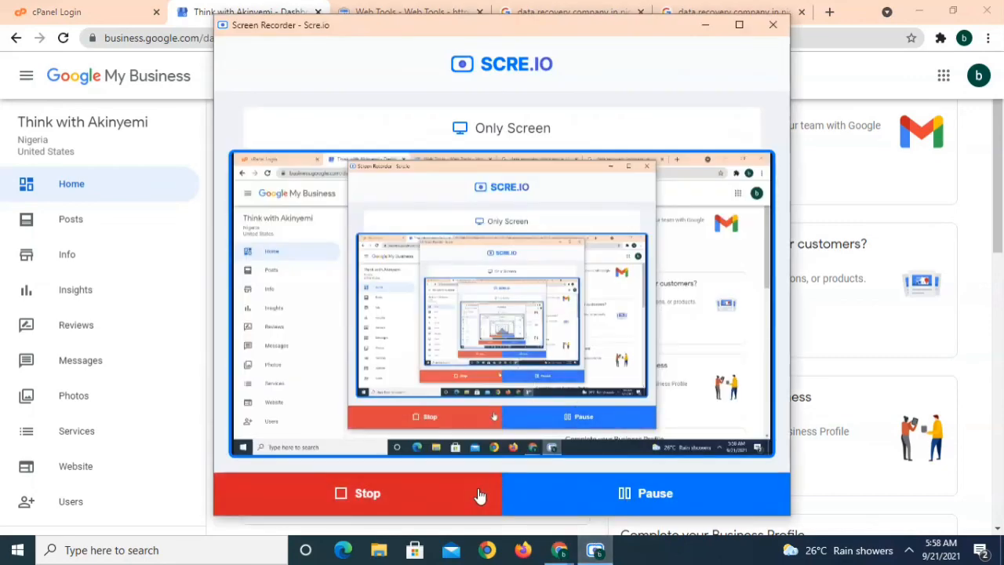